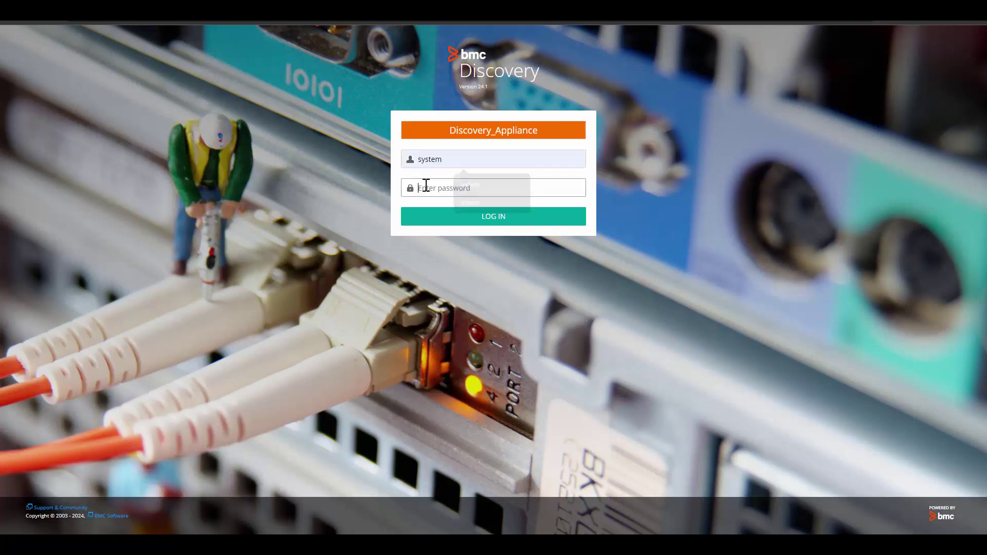
# Log in to the Discovery appliance as the system user with its password
pyautogui.click(419, 188)
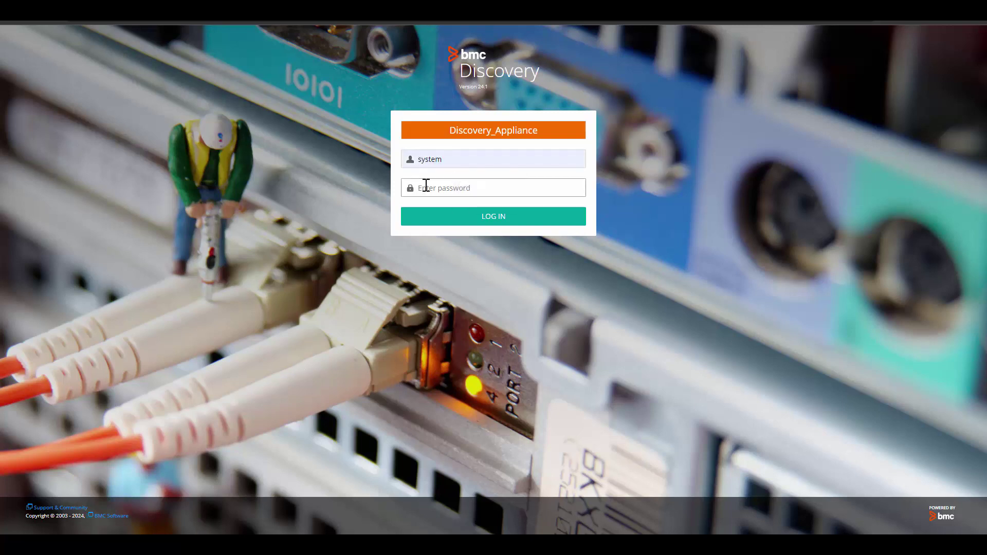
pyautogui.write('system')
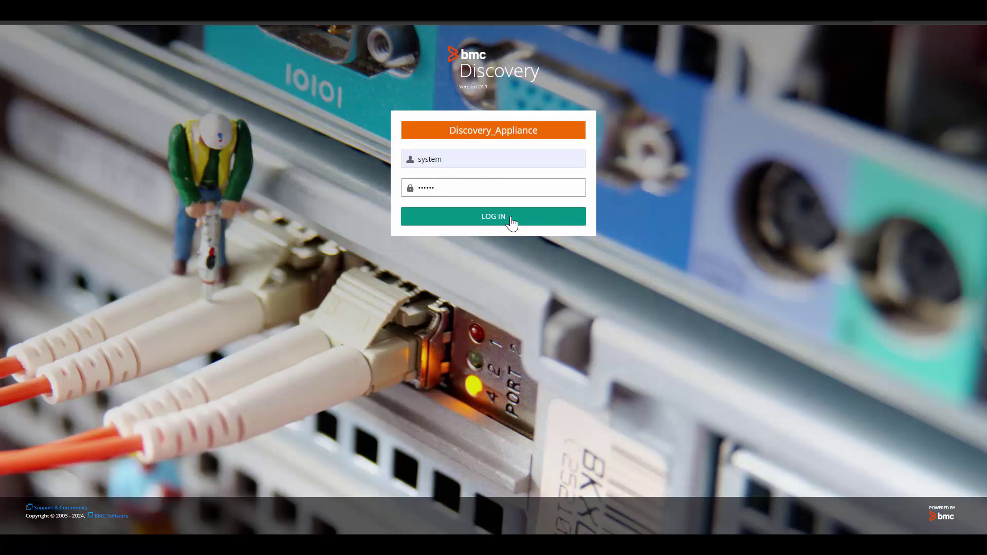
pyautogui.click(512, 222)
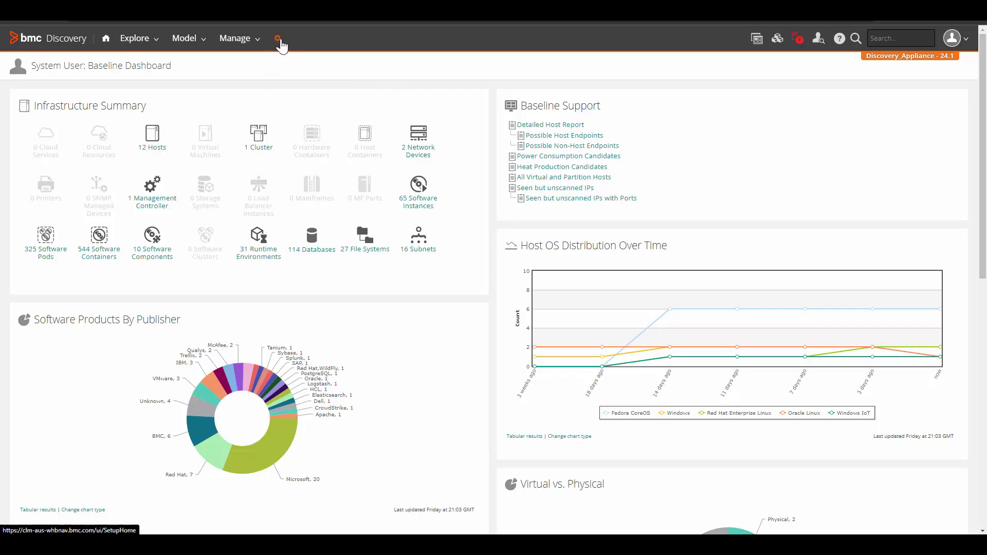
# Go to Administration > CMDB Sync and open the BMC Helix CMDB Production connection
pyautogui.click(278, 40)
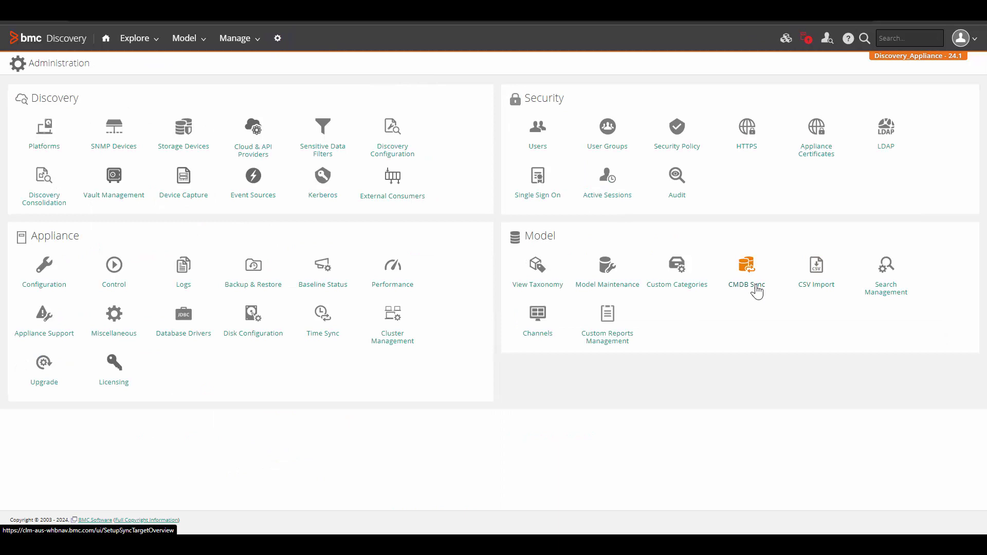
pyautogui.click(757, 291)
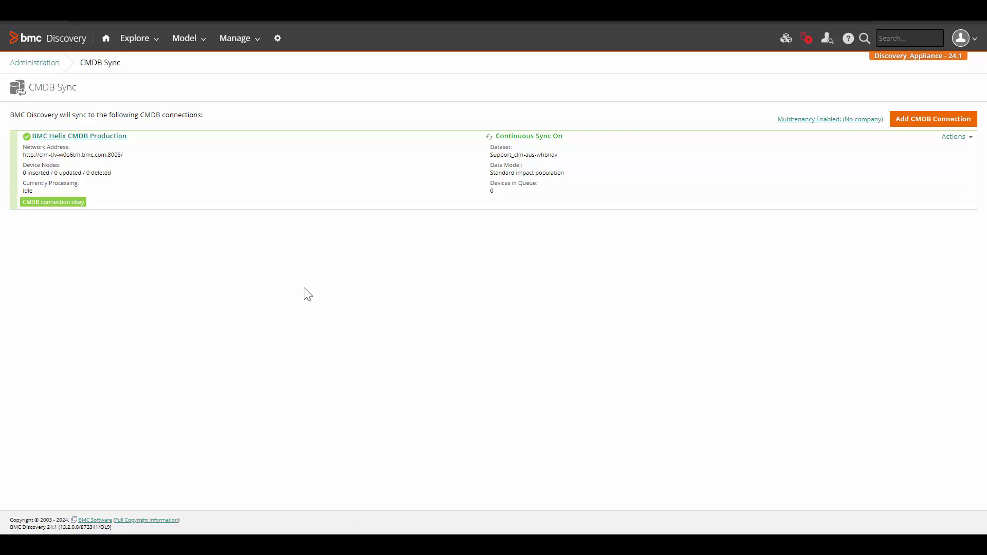
# Open the connection's Details tab and highlight the CMDB Service Sync section
pyautogui.click(27, 208)
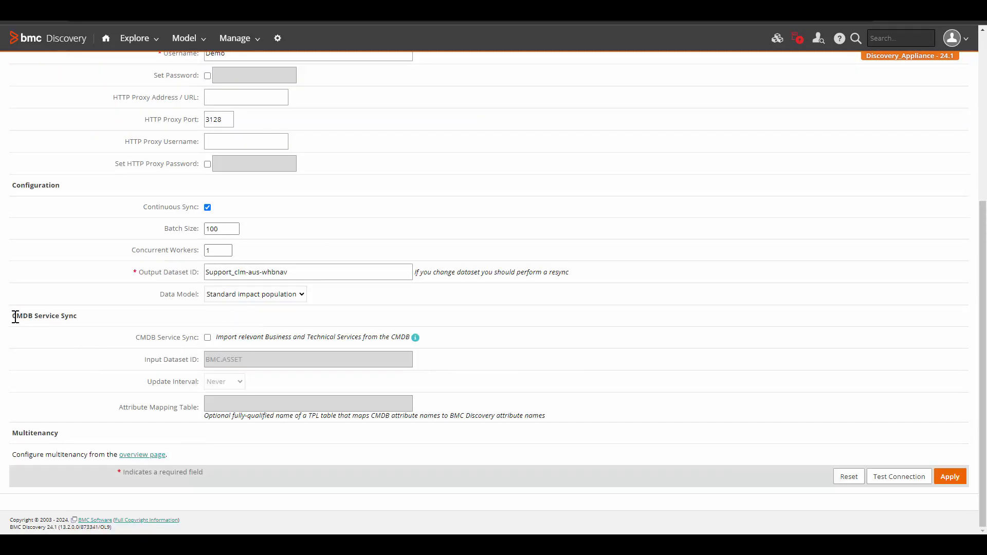
pyautogui.moveTo(13, 315); pyautogui.dragTo(99, 318)
pyautogui.click(93, 360)
# Enable CMDB Service Sync with a 2-hour update interval and begin editing the Attribute Mapping Table
pyautogui.click(207, 339)
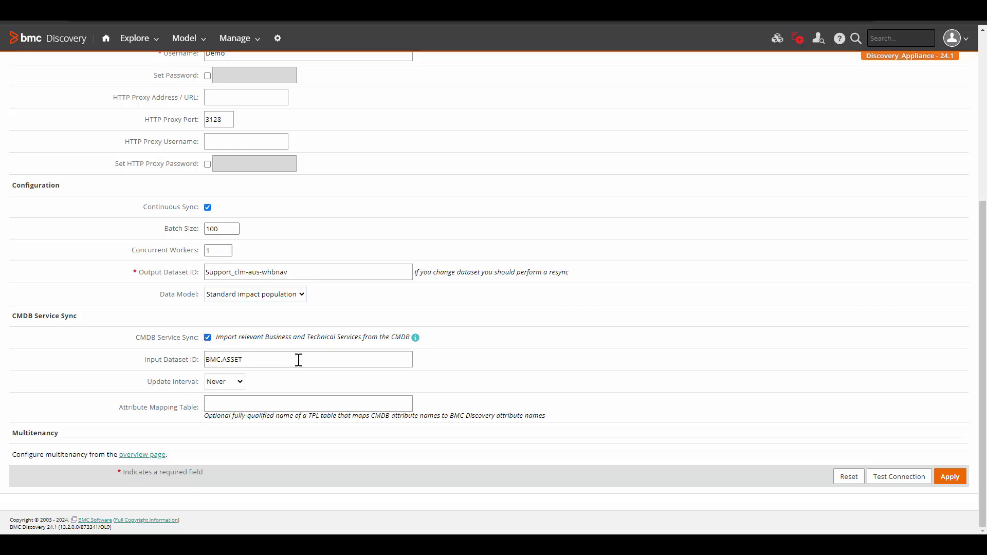
pyautogui.press('Tab')
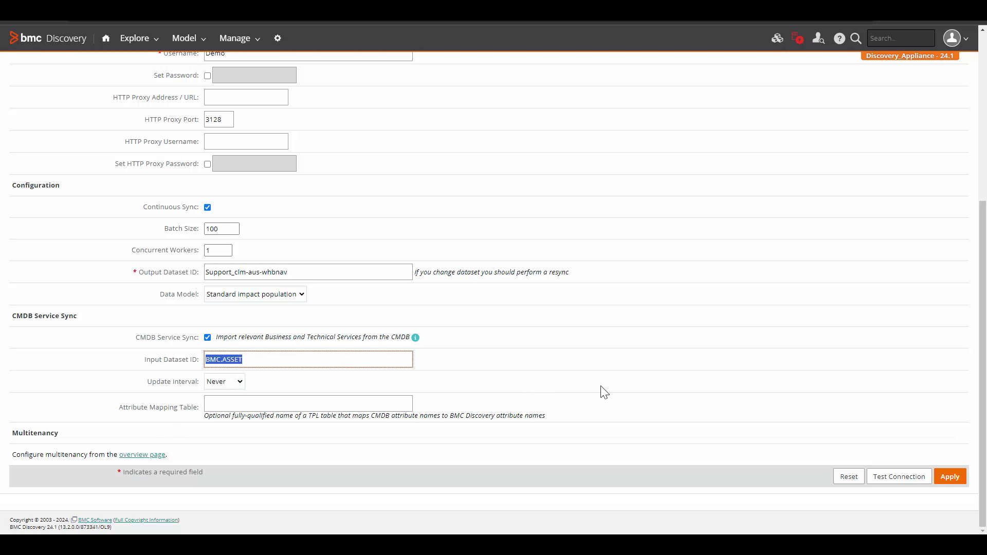
pyautogui.click(225, 382)
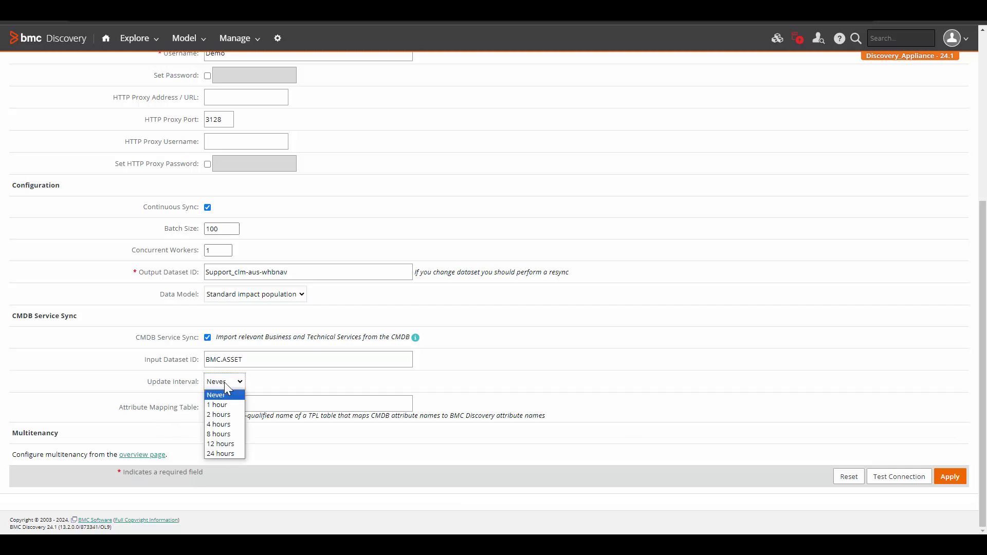
pyautogui.click(226, 413)
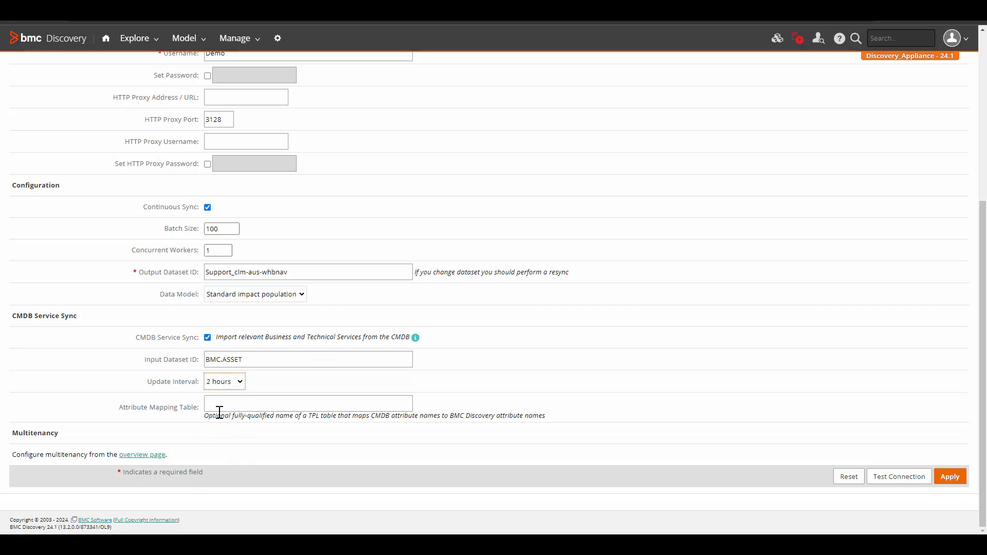
pyautogui.click(247, 405)
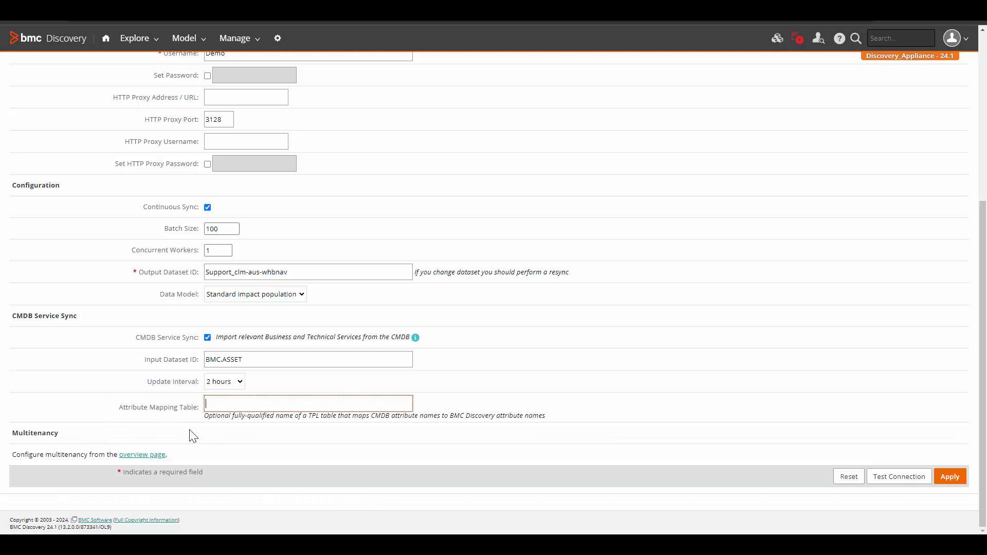
pyautogui.click(250, 45)
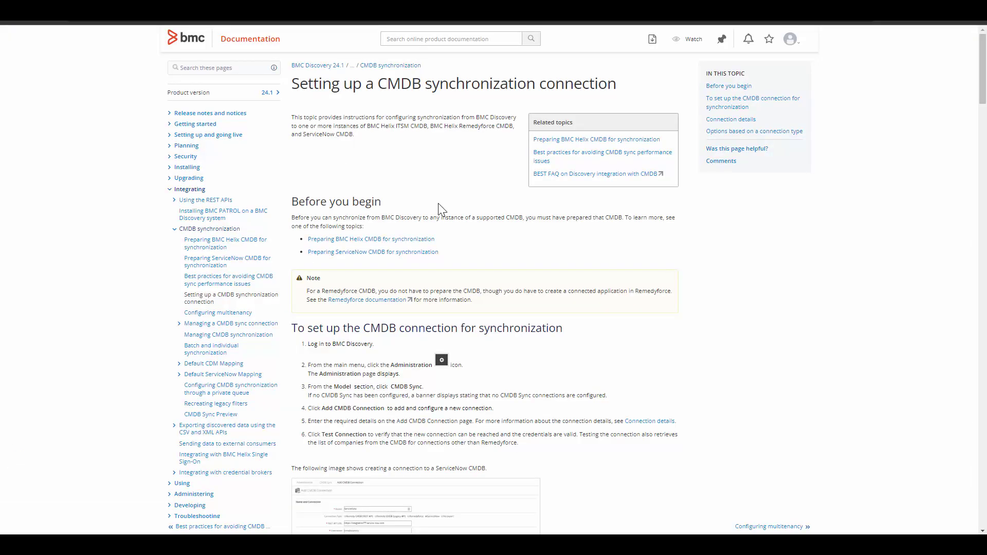
# Copy the example customized attribute mapping table TPL code from the documentation
pyautogui.scroll(-20, 799, 354)
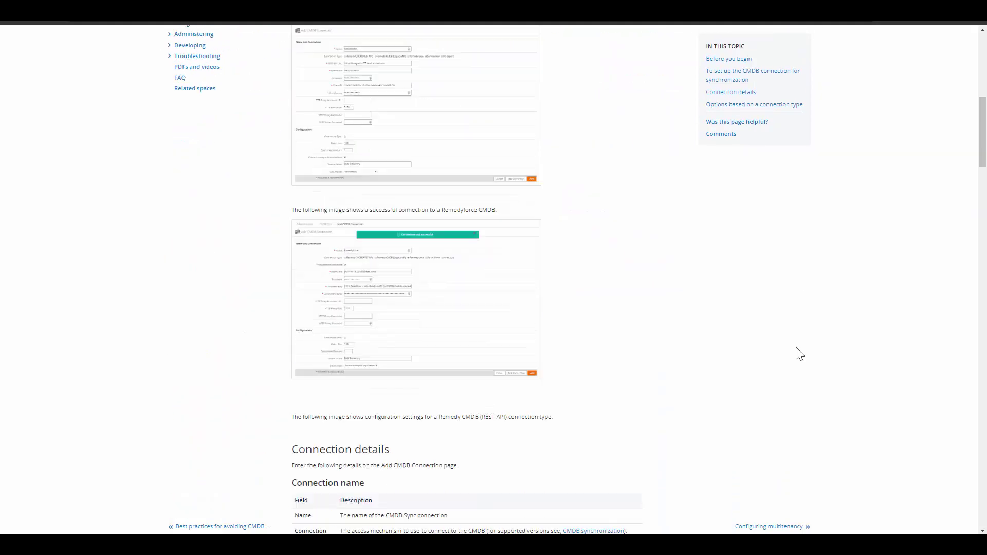
pyautogui.scroll(-7, 797, 355)
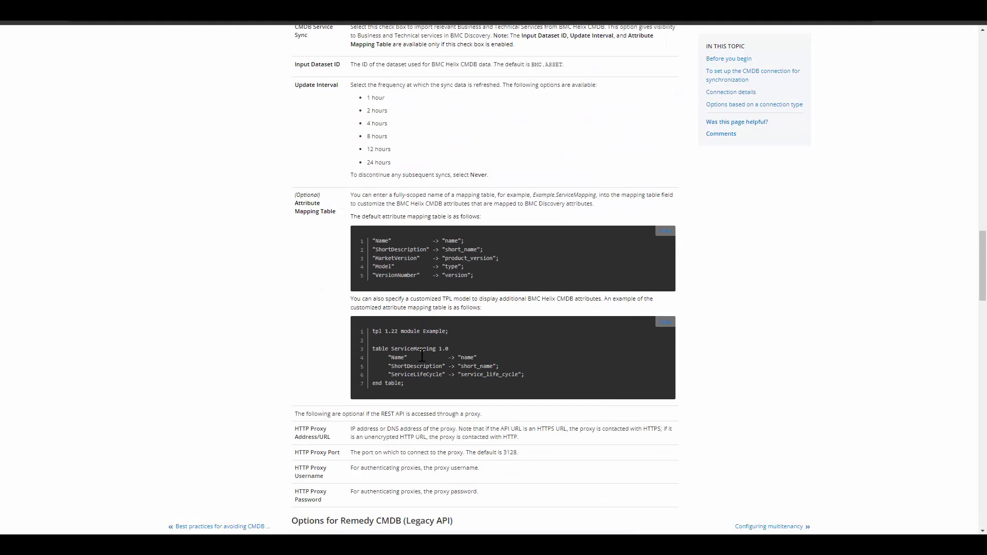
pyautogui.moveTo(373, 329); pyautogui.dragTo(468, 376)
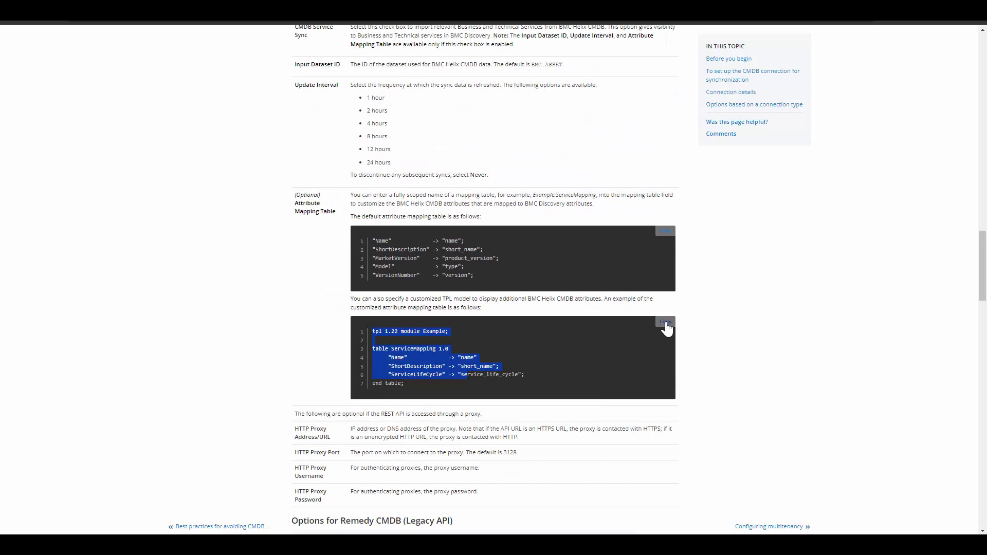
pyautogui.click(665, 324)
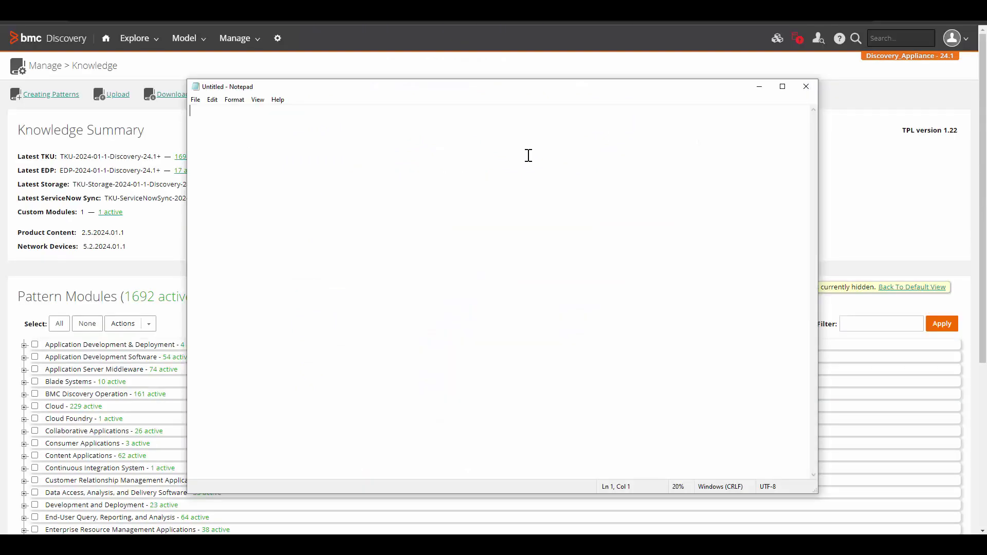
# Paste the mapping table code into Notepad, save it as Example.tpl in Downloads, and close Notepad
pyautogui.hotkey('ctrl', 'v')
pyautogui.click(215, 100)
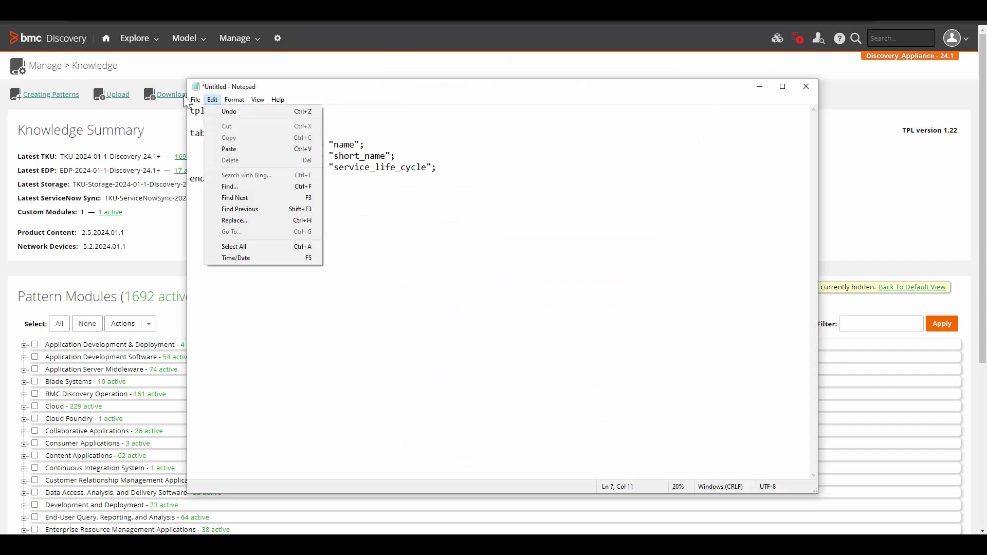
pyautogui.moveTo(194, 100)
pyautogui.click(214, 144)
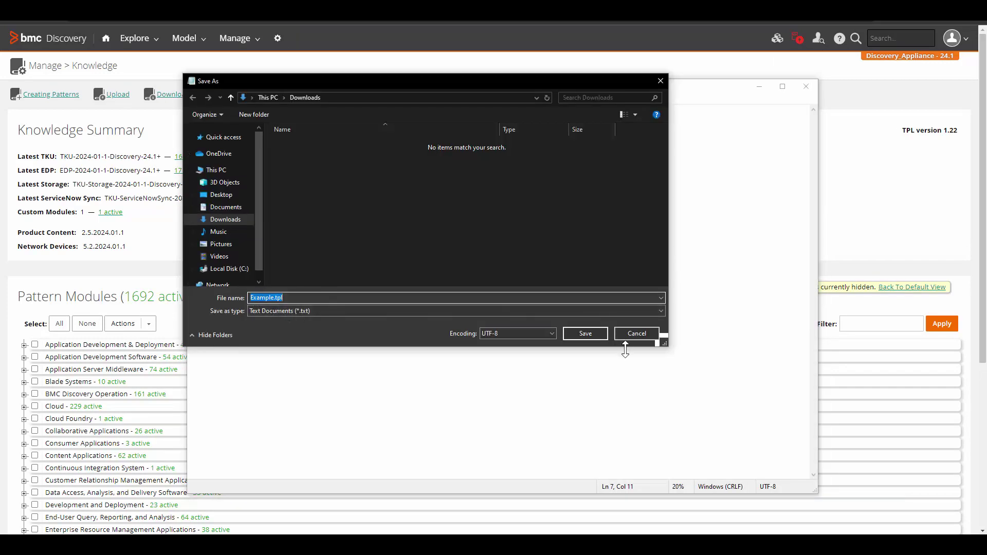
pyautogui.click(600, 334)
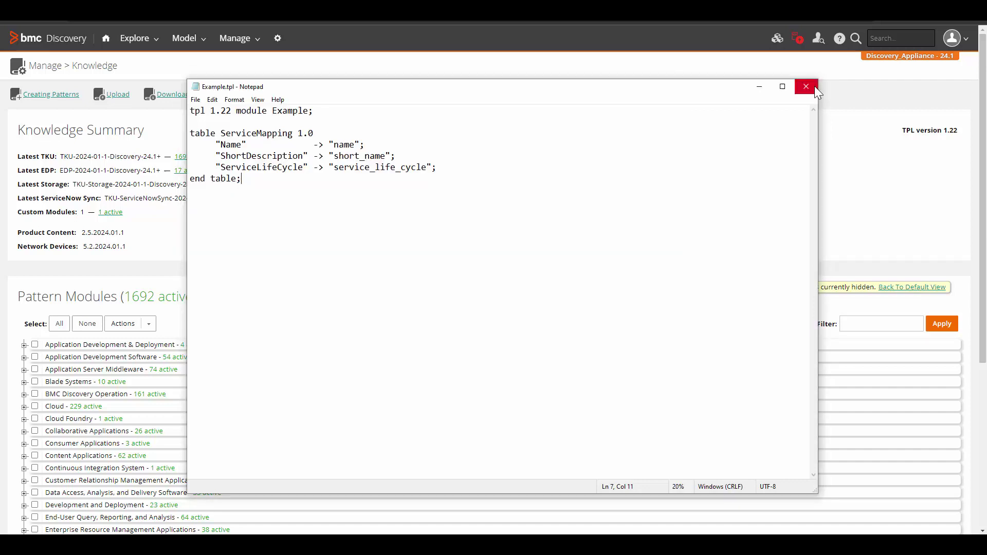
pyautogui.click(814, 87)
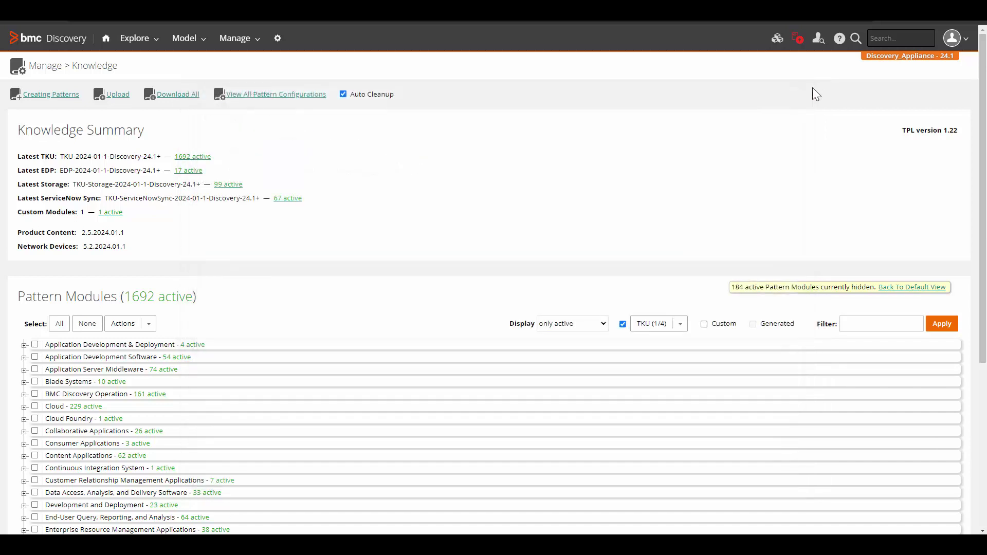
# Upload Example.tpl as a knowledge module and highlight the note about active filtering
pyautogui.click(120, 101)
pyautogui.click(447, 257)
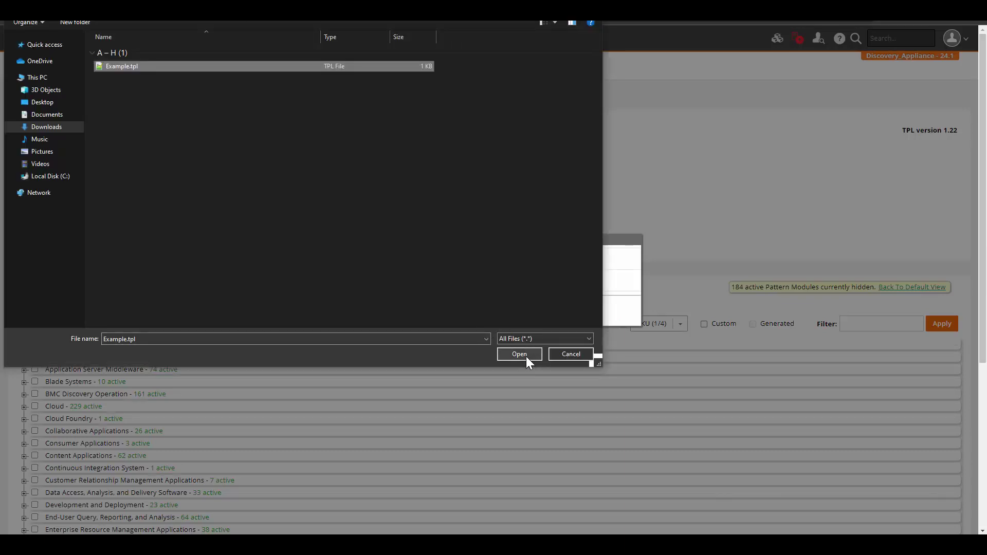
pyautogui.click(526, 357)
pyautogui.click(468, 311)
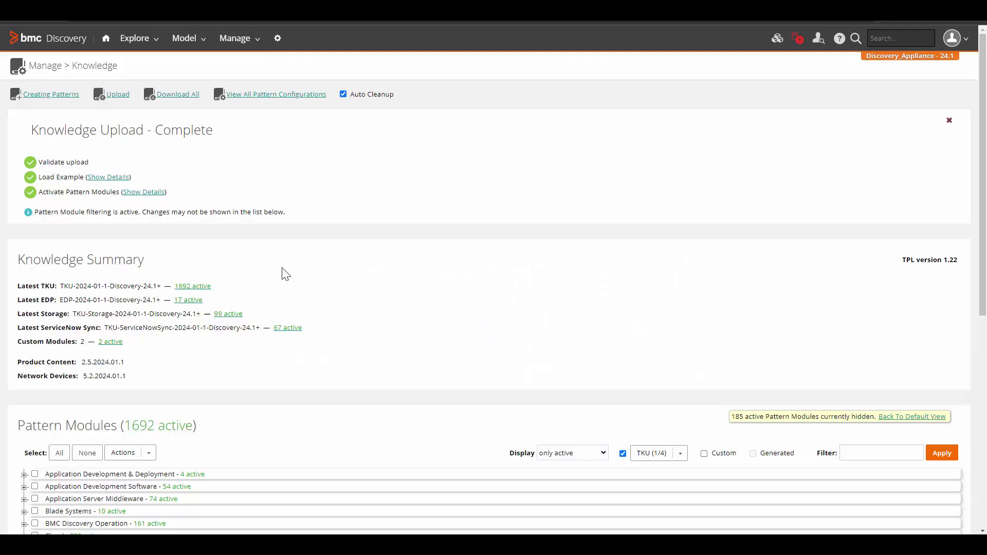
pyautogui.moveTo(79, 212); pyautogui.dragTo(262, 214)
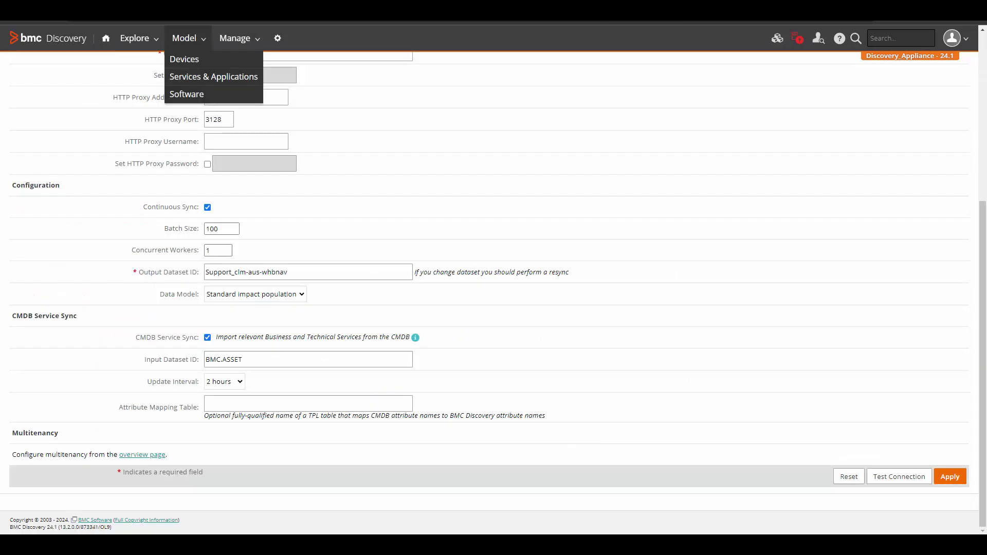
# Set the Attribute Mapping Table to Example.ServiceMapping and apply the connection settings
pyautogui.click(342, 406)
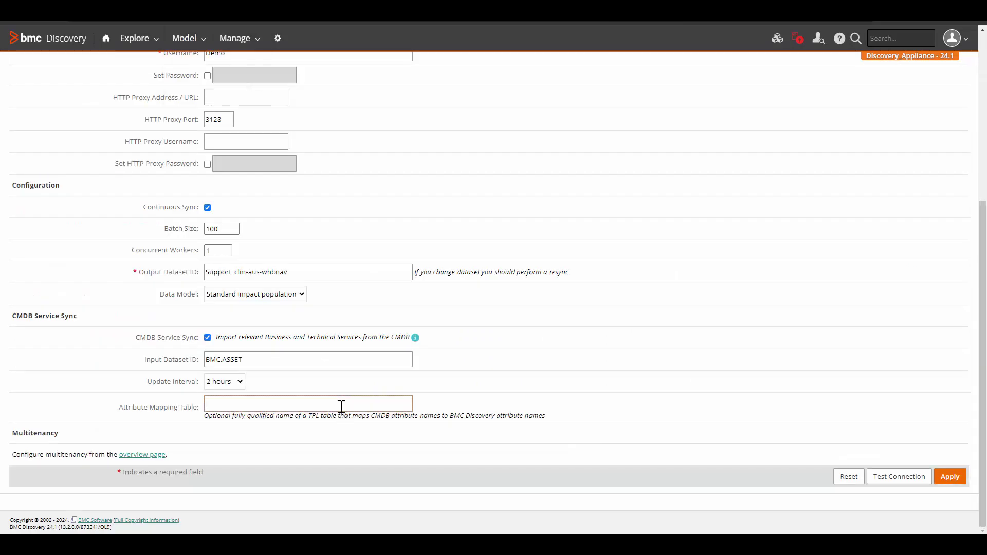
pyautogui.hotkey('ctrl', 'v')
pyautogui.doubleClick(242, 404)
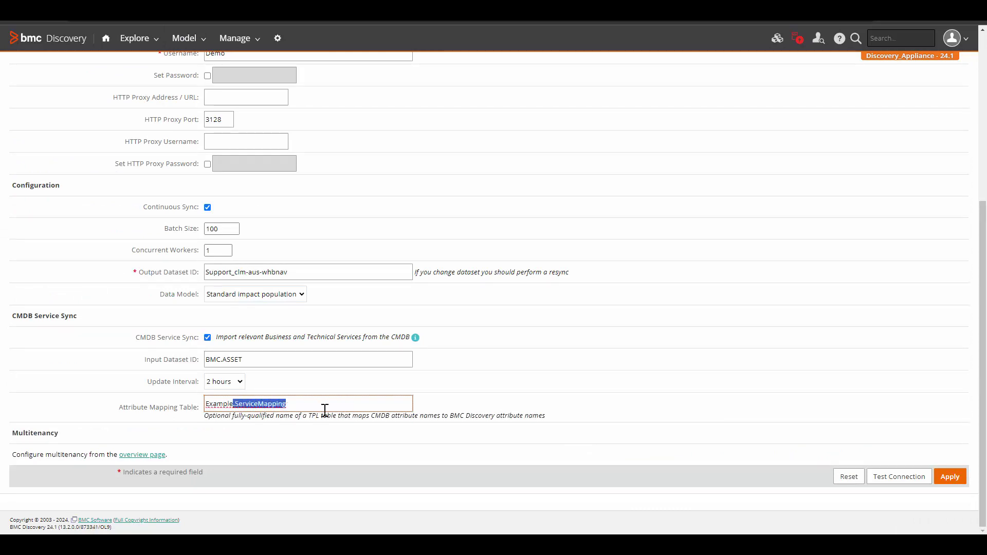
pyautogui.click(554, 399)
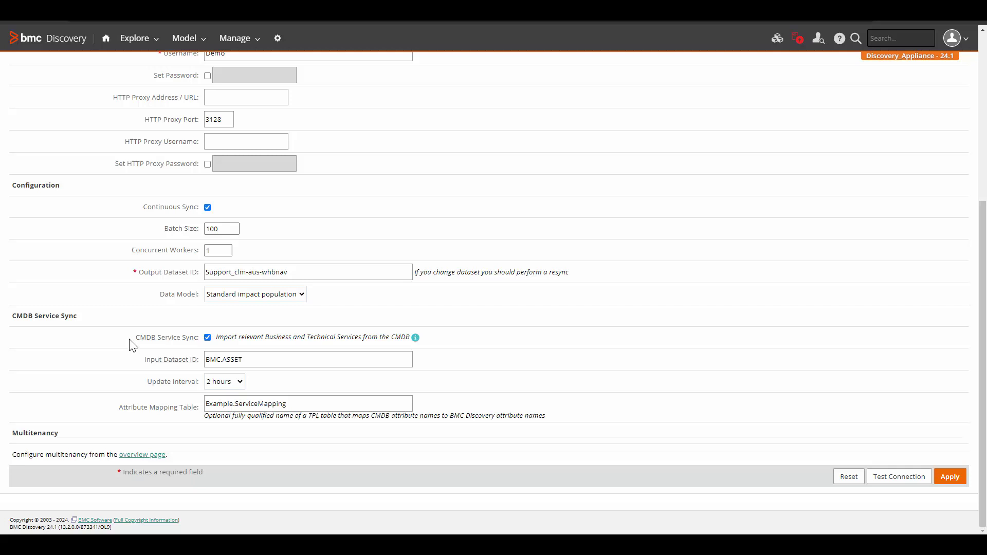
pyautogui.click(950, 477)
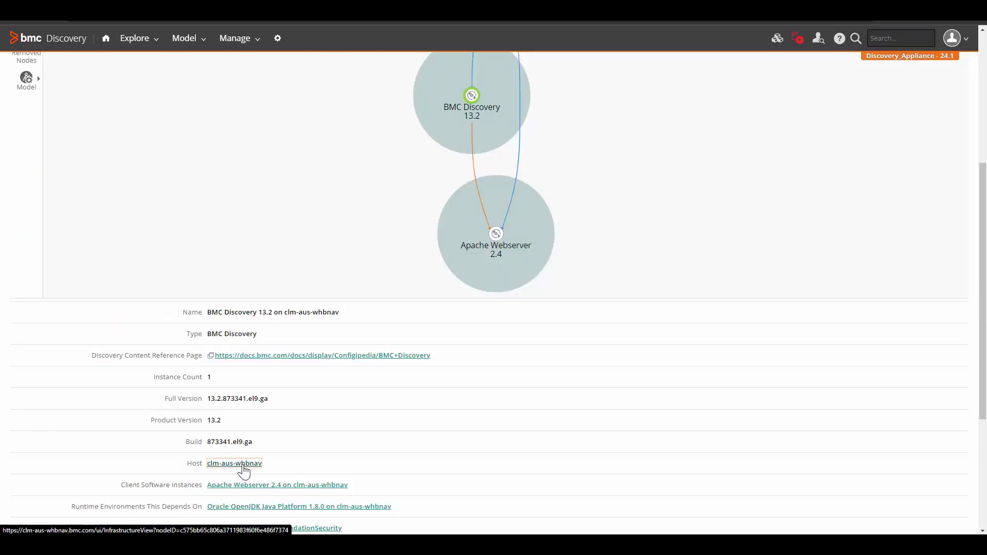
# From host clm-aus-whbnav, create and publish Business Application Instance 'Discovery - DevOps London'
pyautogui.click(242, 465)
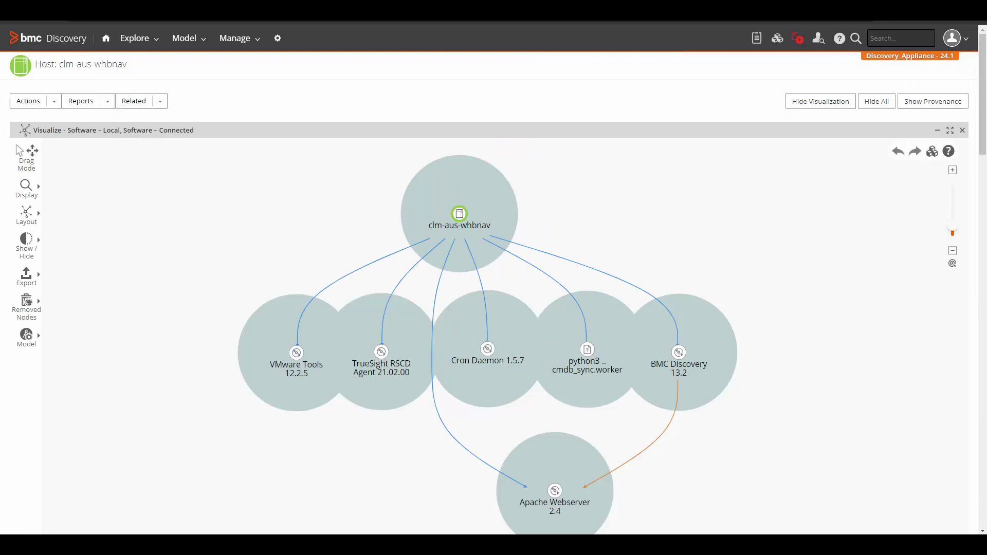
pyautogui.click(27, 343)
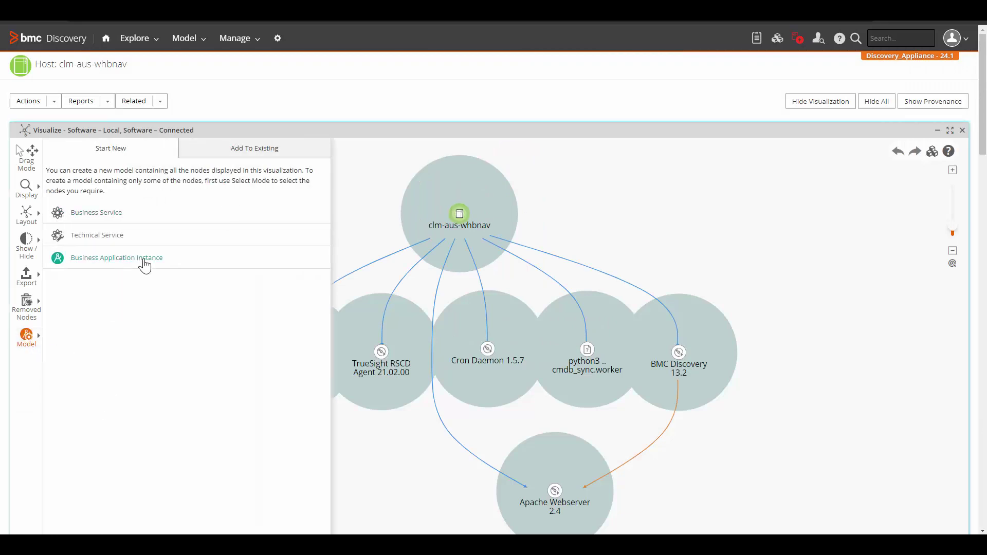
pyautogui.click(117, 258)
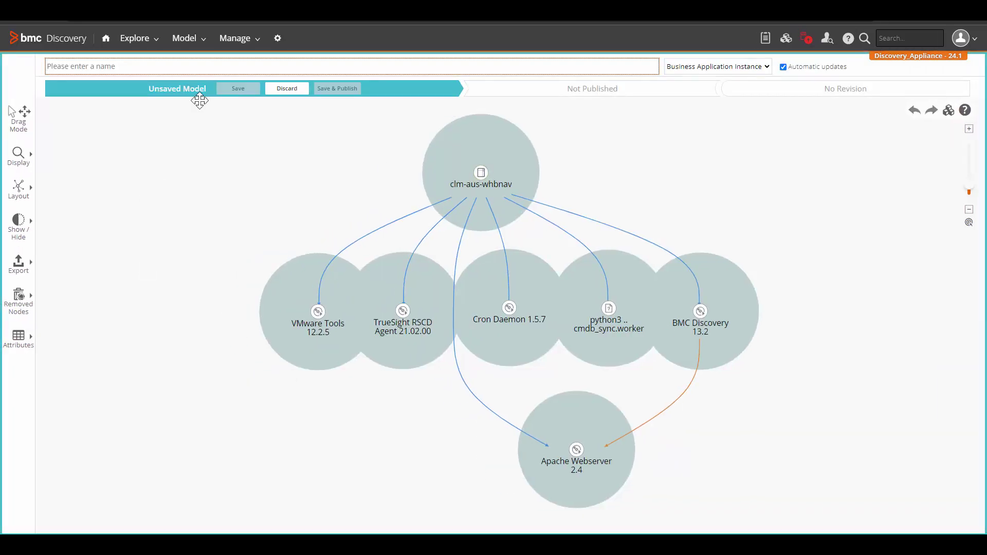
pyautogui.hotkey('ctrl', 'v')
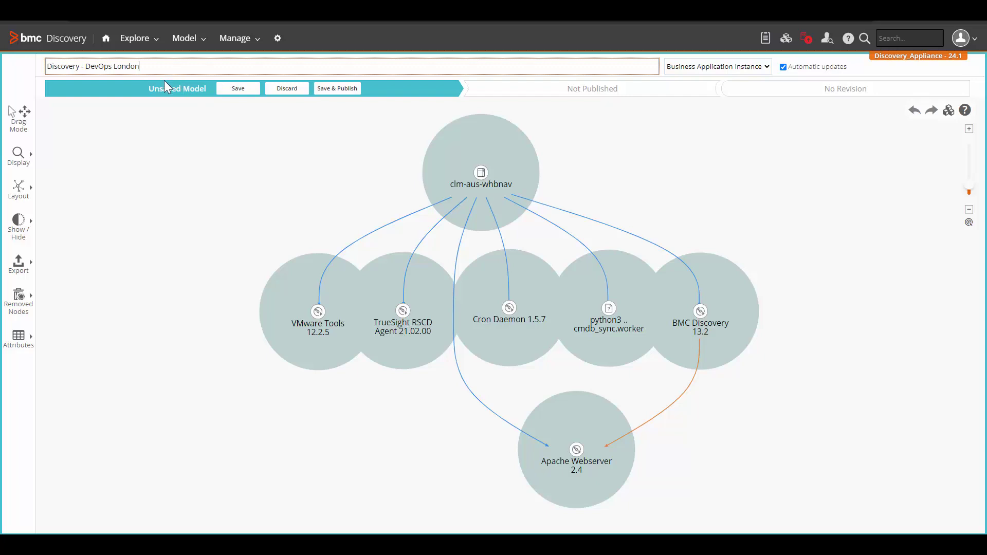
pyautogui.click(337, 90)
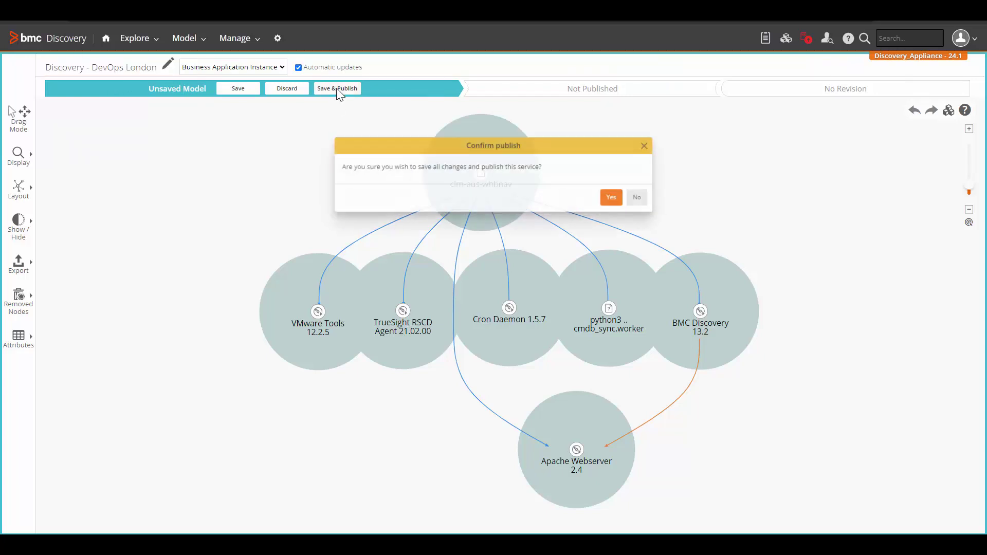
pyautogui.click(615, 194)
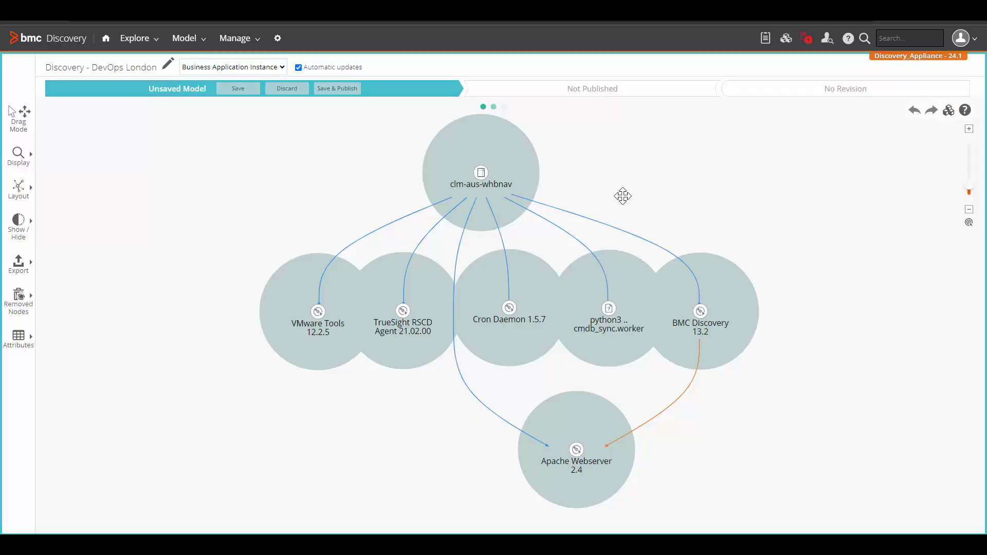
# Open the model's related host clm-aus-whbnav and sync it to the CMDB
pyautogui.click(107, 123)
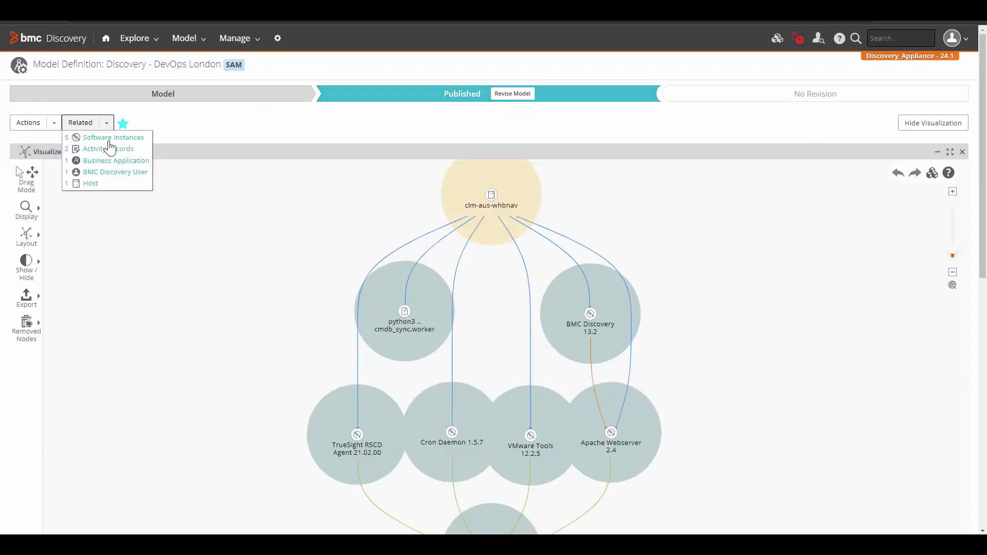
pyautogui.click(91, 184)
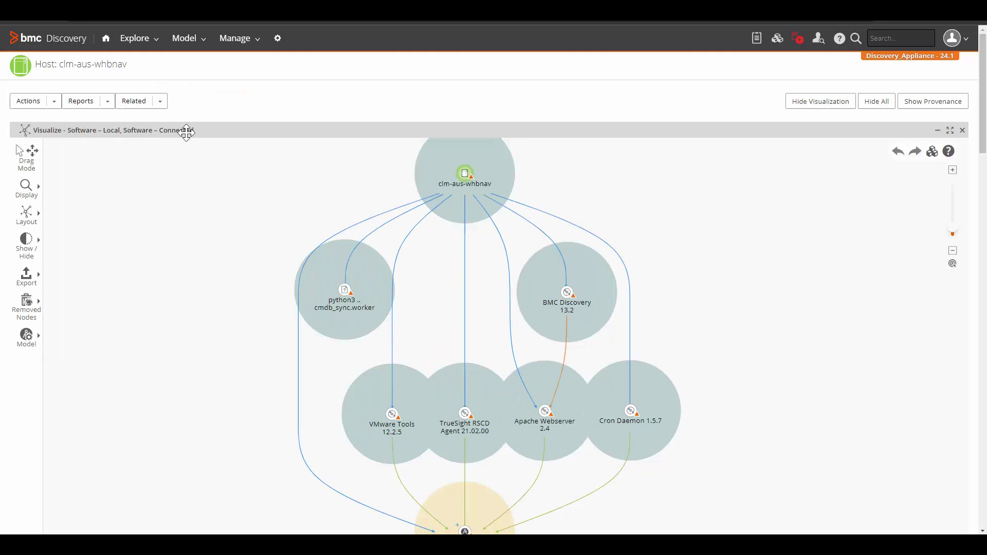
pyautogui.click(34, 105)
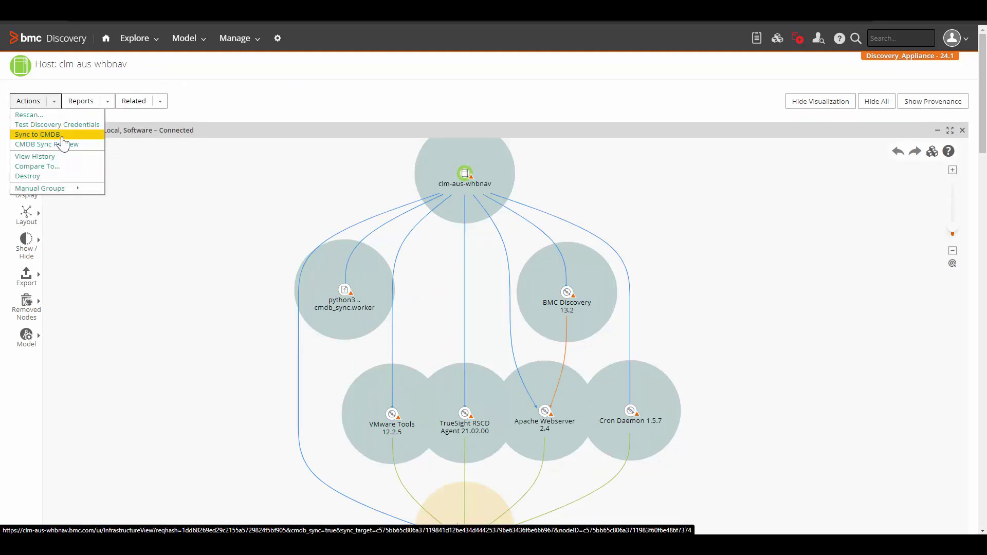
pyautogui.click(61, 135)
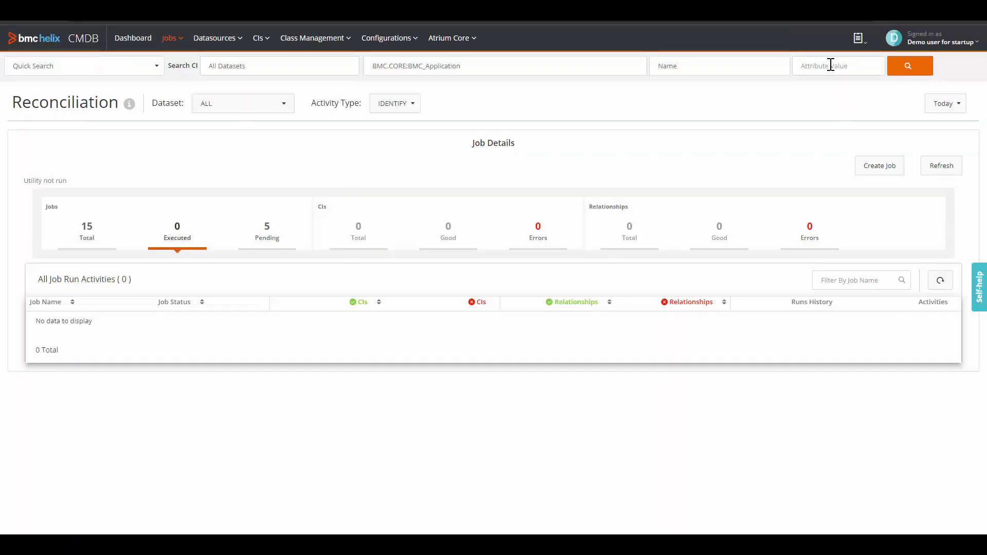
# Search Helix CMDB for 'Discovery - DevOps London' and rerun the Support_clm-aus-whbnav reconciliation job
pyautogui.click(830, 65)
pyautogui.write('Discovery - DevOps London')
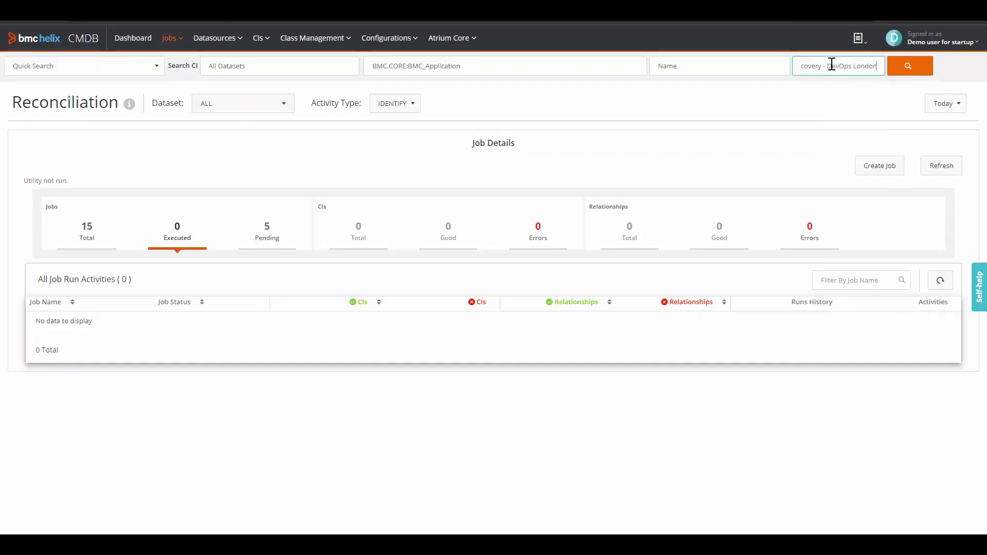
pyautogui.click(909, 73)
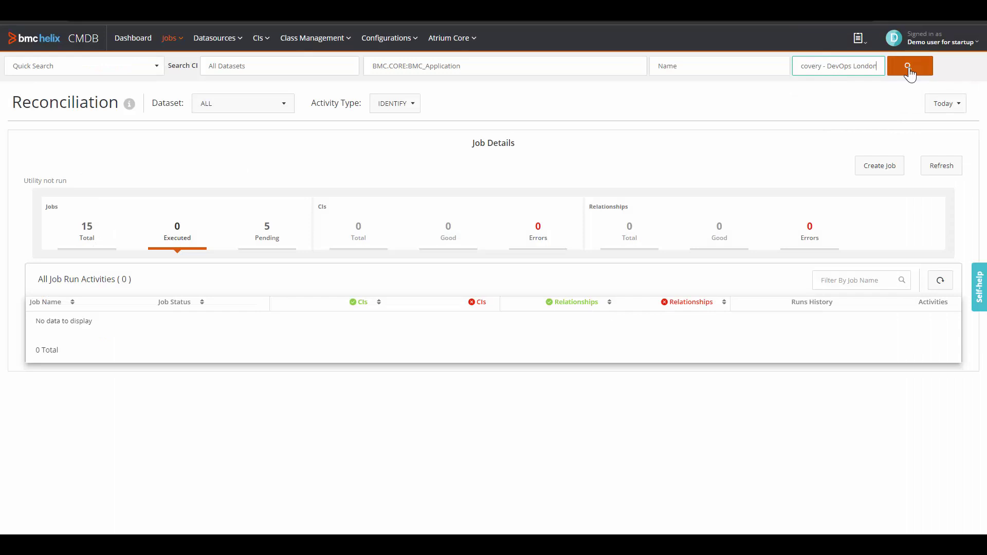
pyautogui.click(909, 74)
pyautogui.click(94, 147)
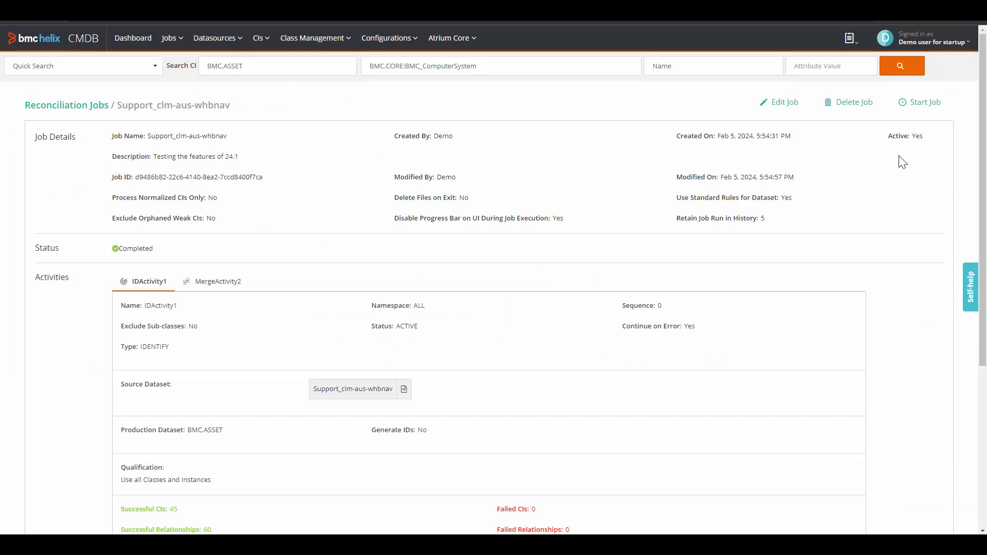
pyautogui.click(933, 107)
# Search the BMC_Application class for Discovery - DevOps London and open its relationship graph
pyautogui.click(524, 67)
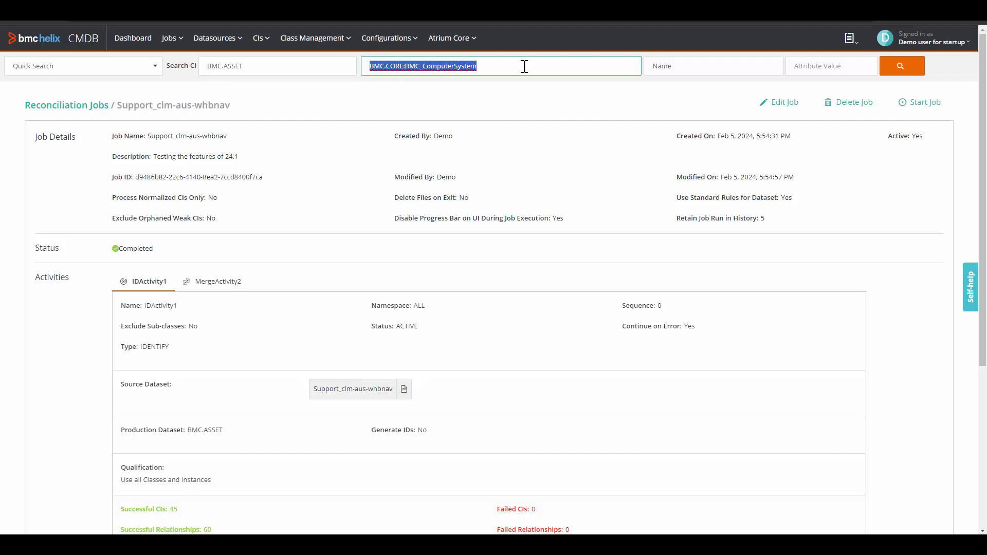
pyautogui.write('app')
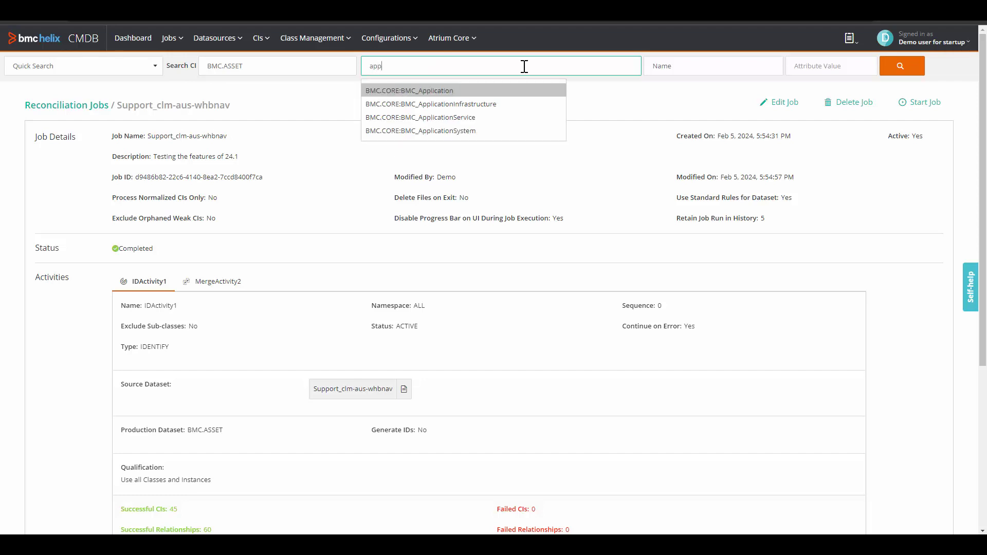
pyautogui.click(437, 91)
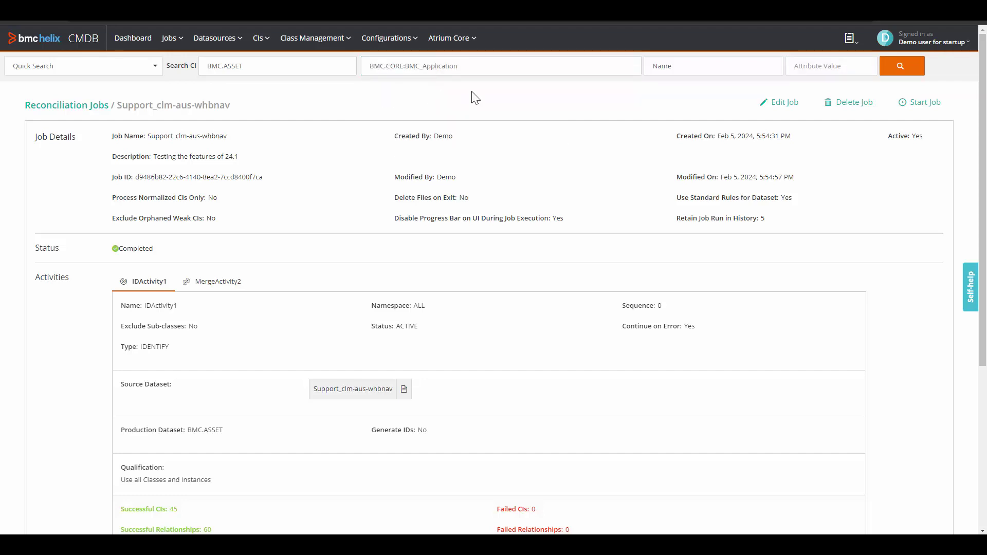
pyautogui.click(902, 67)
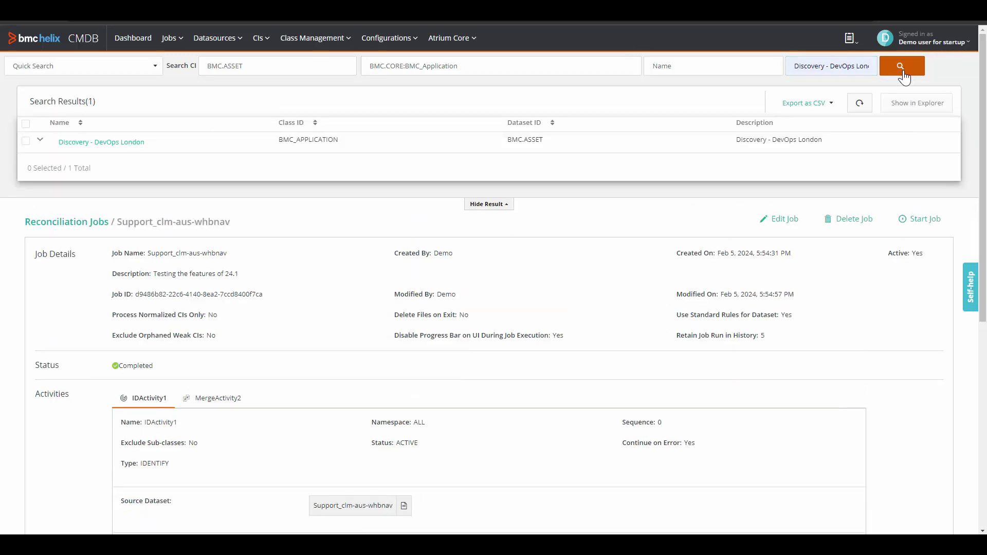
pyautogui.click(83, 146)
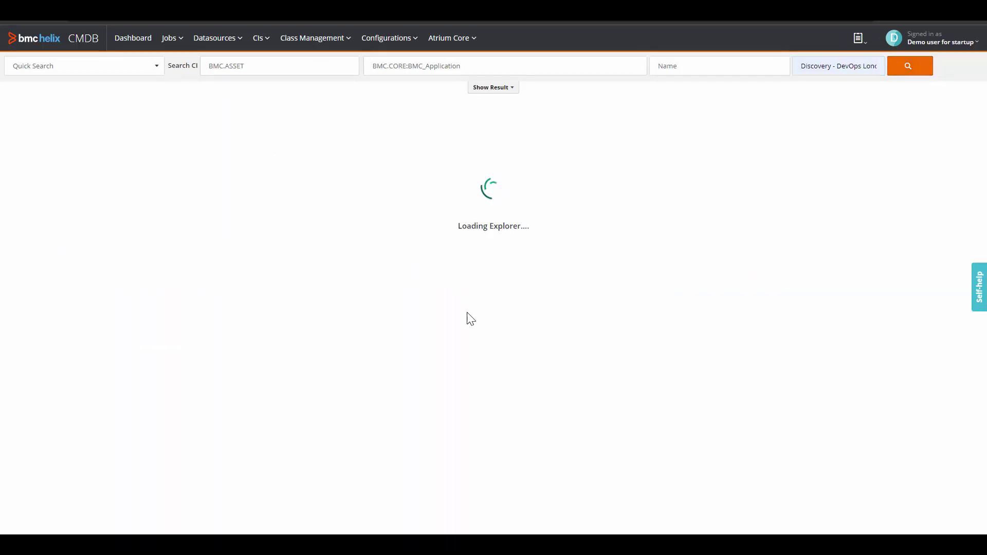
# Enable graph editing and add a new business service CI to the graph
pyautogui.click(899, 122)
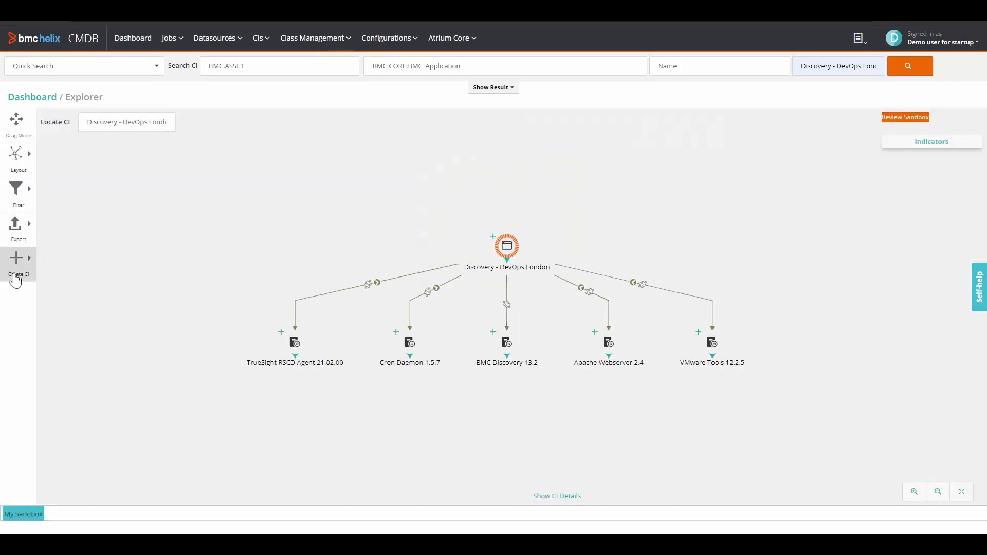
pyautogui.click(16, 267)
pyautogui.click(139, 150)
pyautogui.write('service')
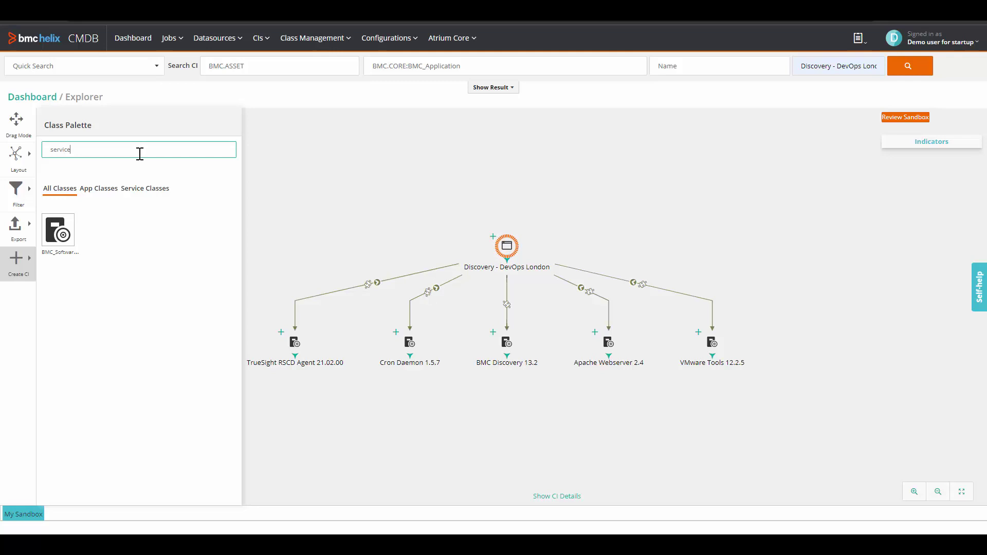
pyautogui.moveTo(112, 236); pyautogui.dragTo(758, 241)
# Name it 'Discovery - DevOps London ASSET Dataset' with short description 'Business Service for Discovery - DevOps Model'
pyautogui.hotkey('ctrl', 'a')
pyautogui.write('Discovery - DevOps London')
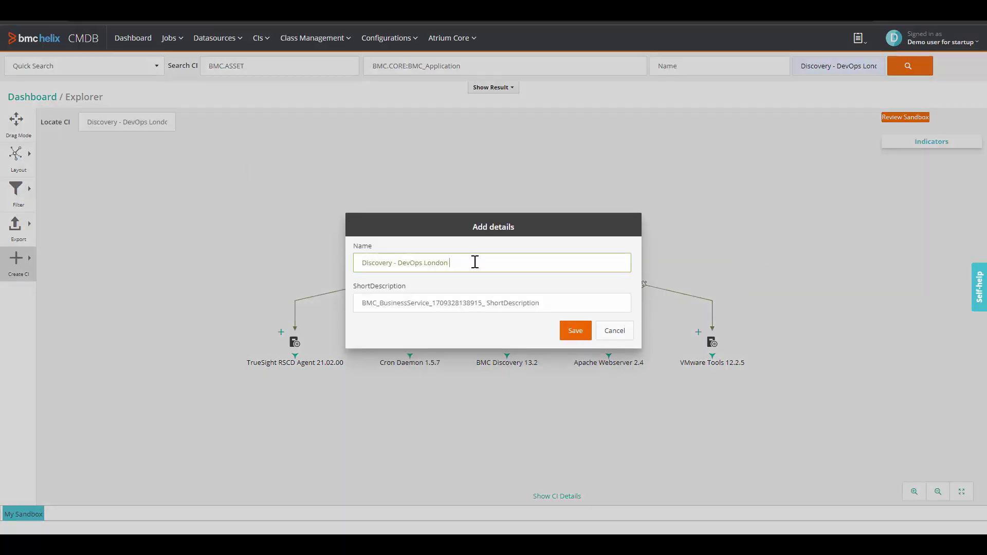
pyautogui.write('ASSET Dataset')
pyautogui.click(551, 303)
pyautogui.hotkey('ctrl', 'a')
pyautogui.press('BackSpace')
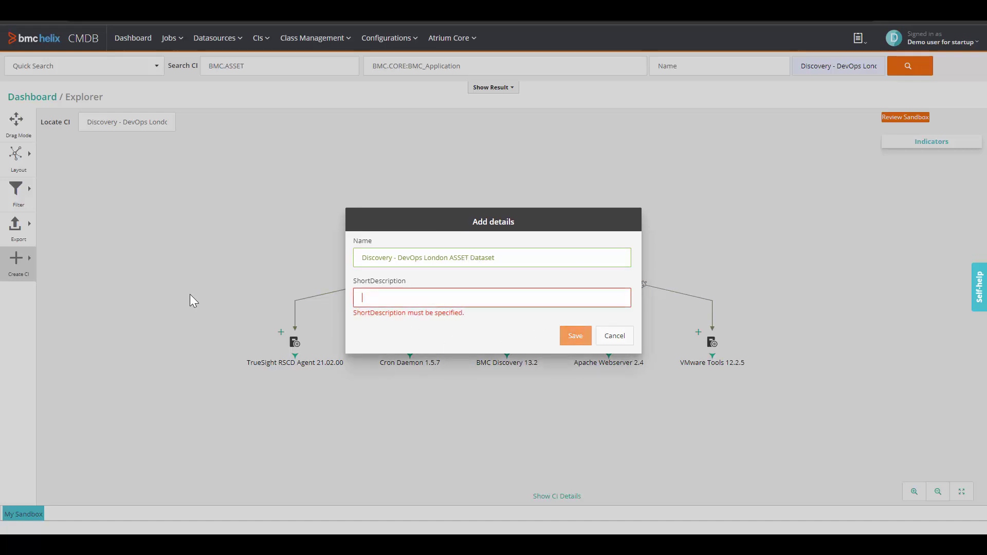
pyautogui.write('Business Se')
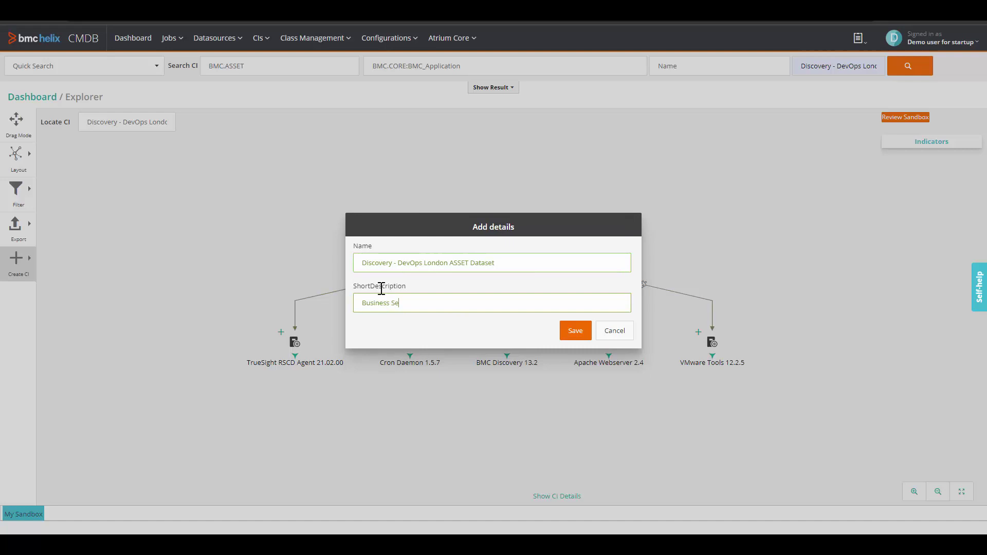
pyautogui.write('rvice for Discovery - DevOps Model')
# Save the service, link the application to it with BMC_Dependency, and promote the sandbox changes
pyautogui.click(576, 331)
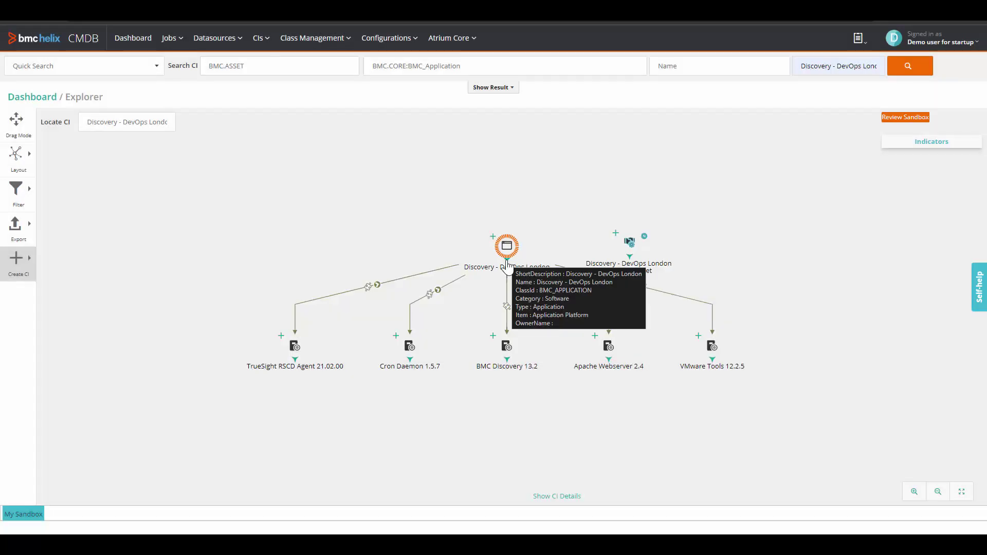
pyautogui.moveTo(509, 256); pyautogui.dragTo(632, 250)
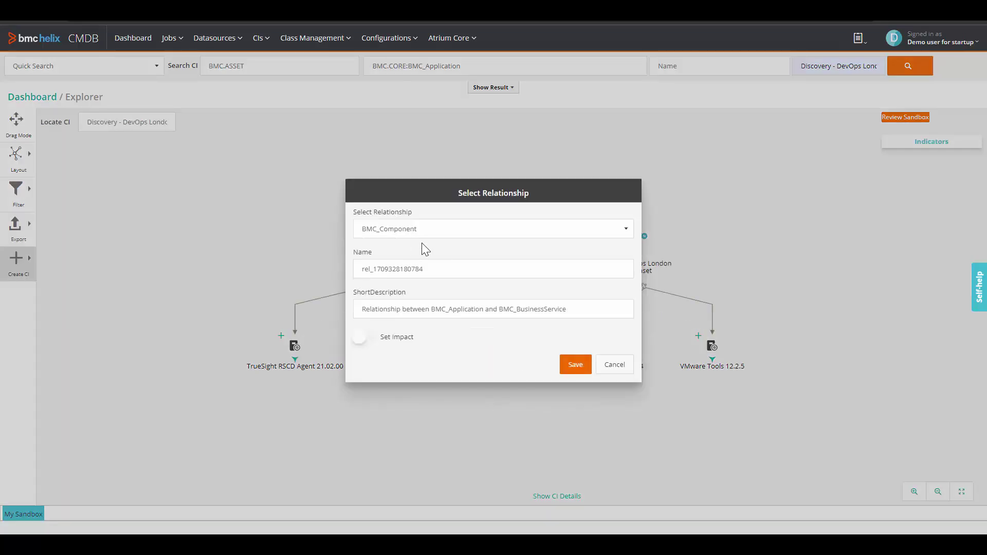
pyautogui.click(422, 233)
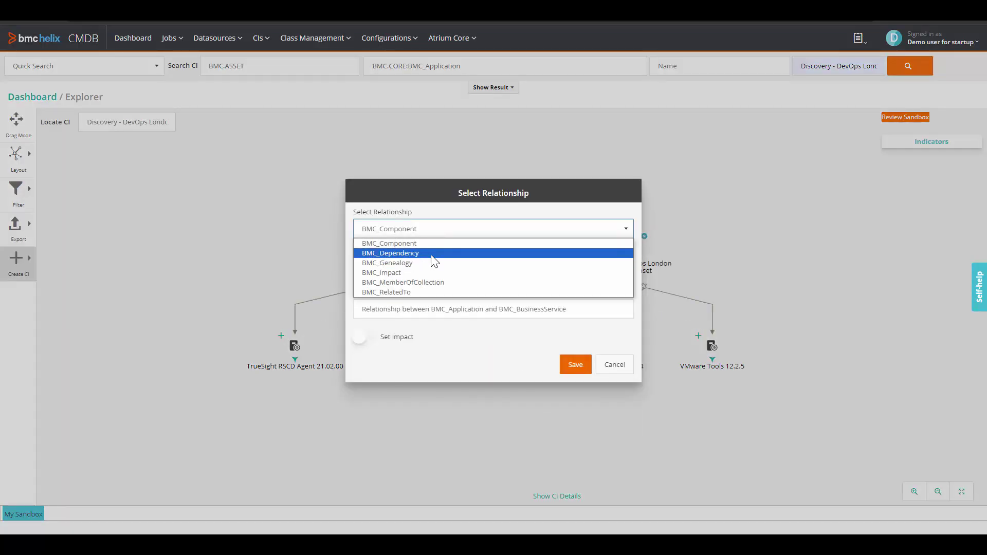
pyautogui.click(431, 254)
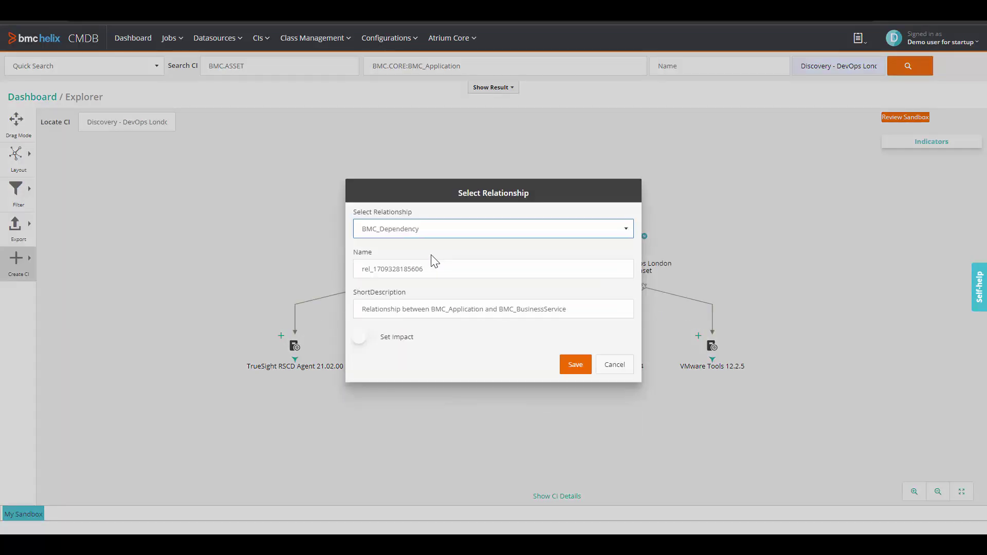
pyautogui.click(575, 365)
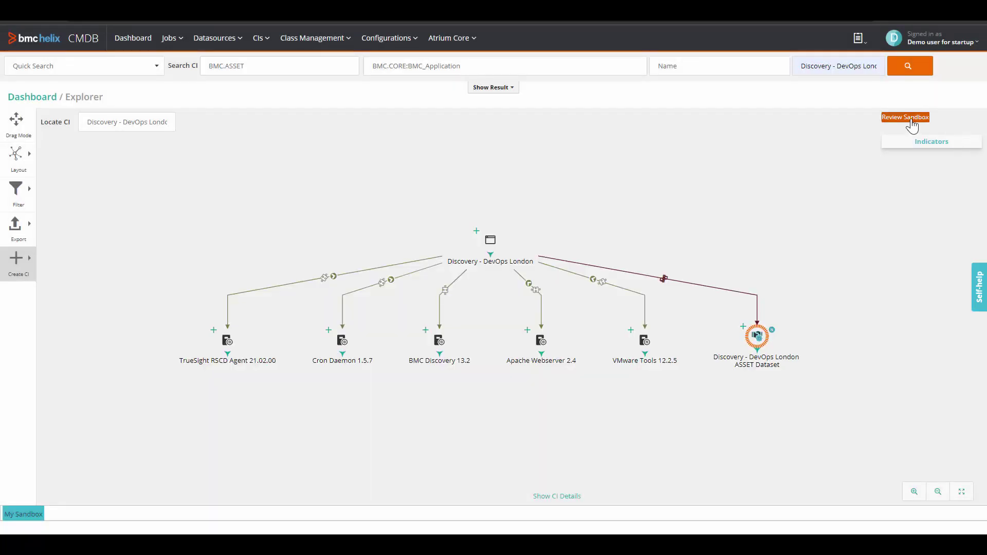
pyautogui.click(910, 120)
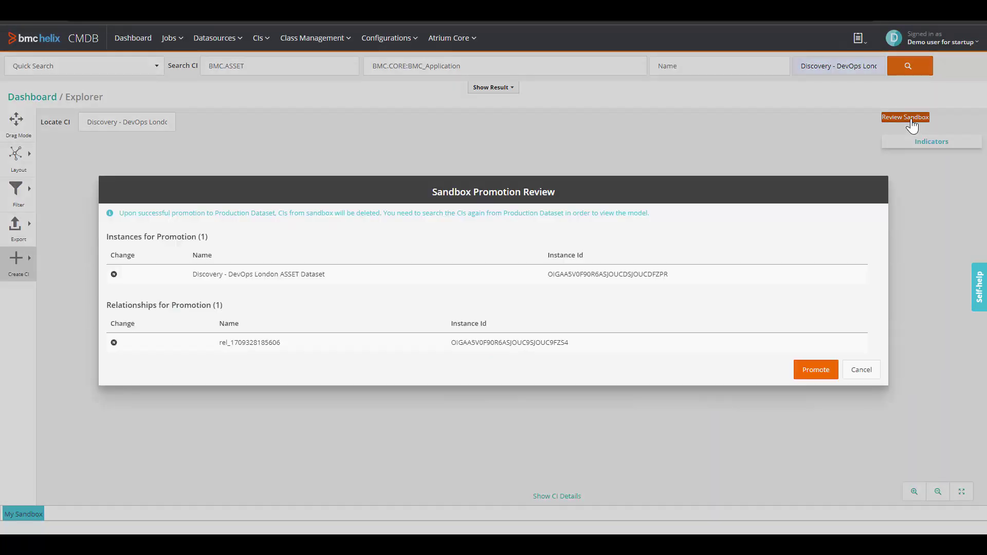
pyautogui.click(817, 370)
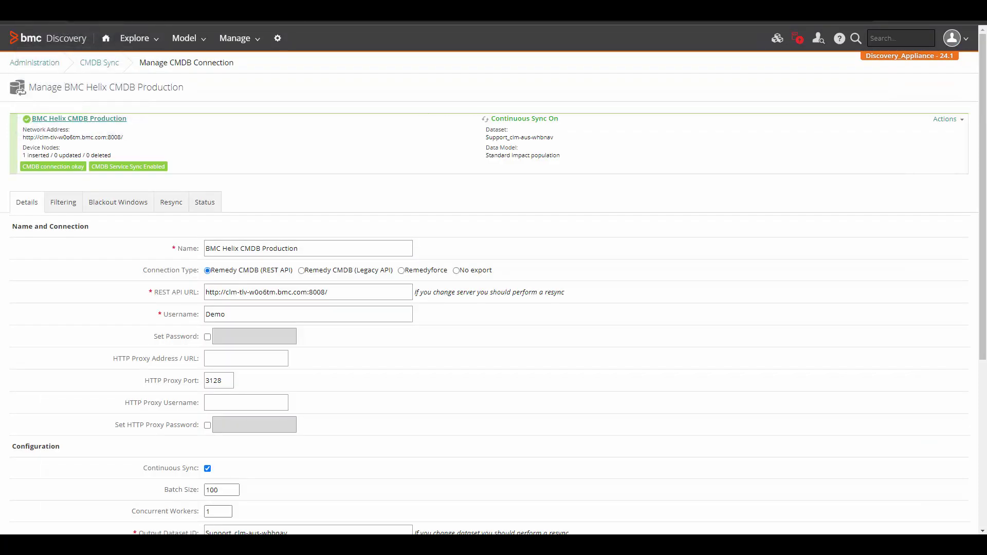
# Run Sync CMDB Services for BMC Helix CMDB Production and point out the 1 inserted service
pyautogui.moveTo(69, 85); pyautogui.dragTo(204, 90)
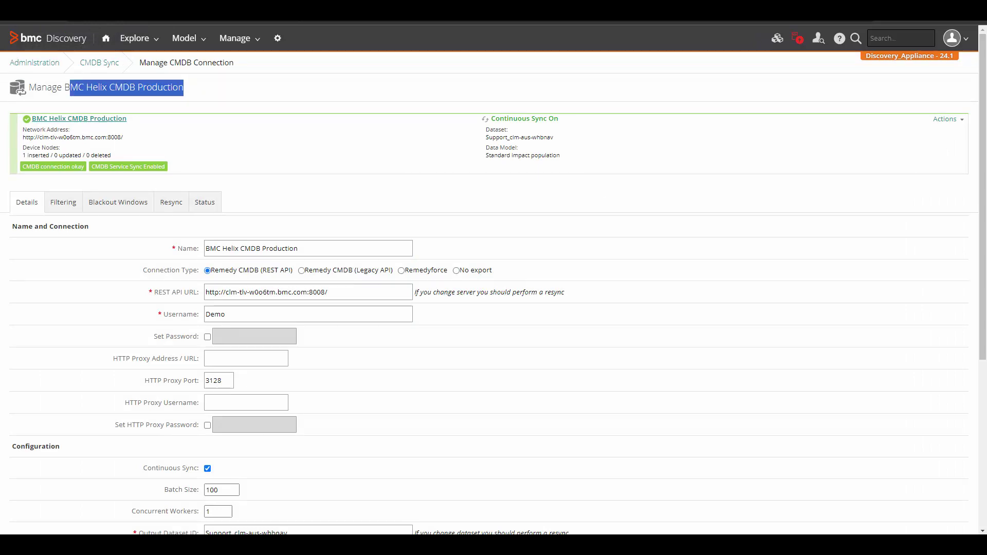
pyautogui.click(952, 124)
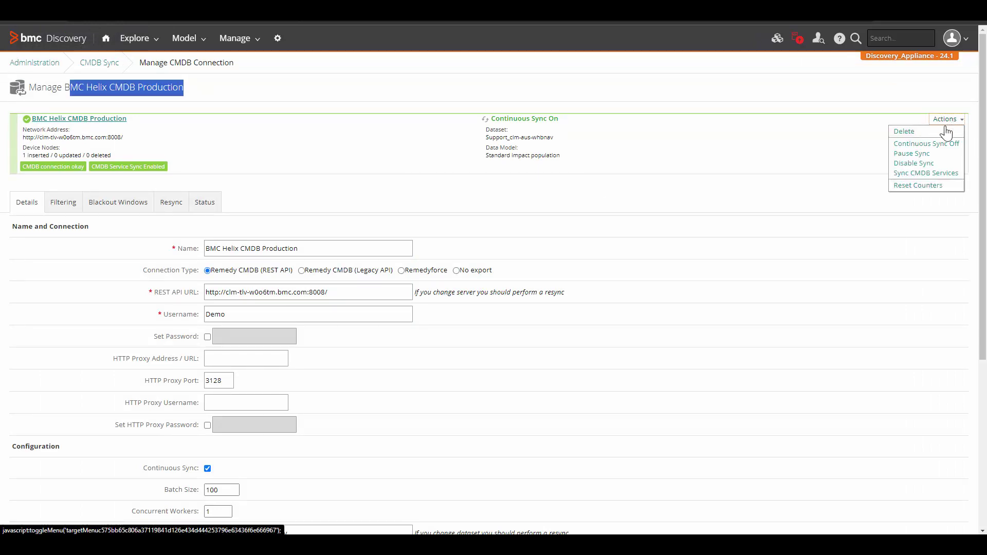
pyautogui.click(919, 174)
pyautogui.scroll(-5, 622, 380)
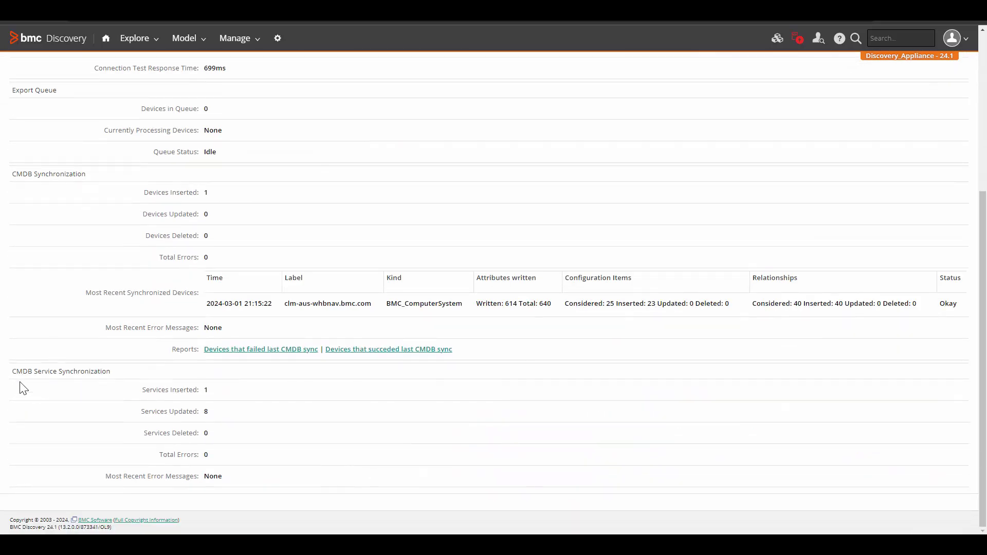
pyautogui.moveTo(11, 372); pyautogui.dragTo(112, 374)
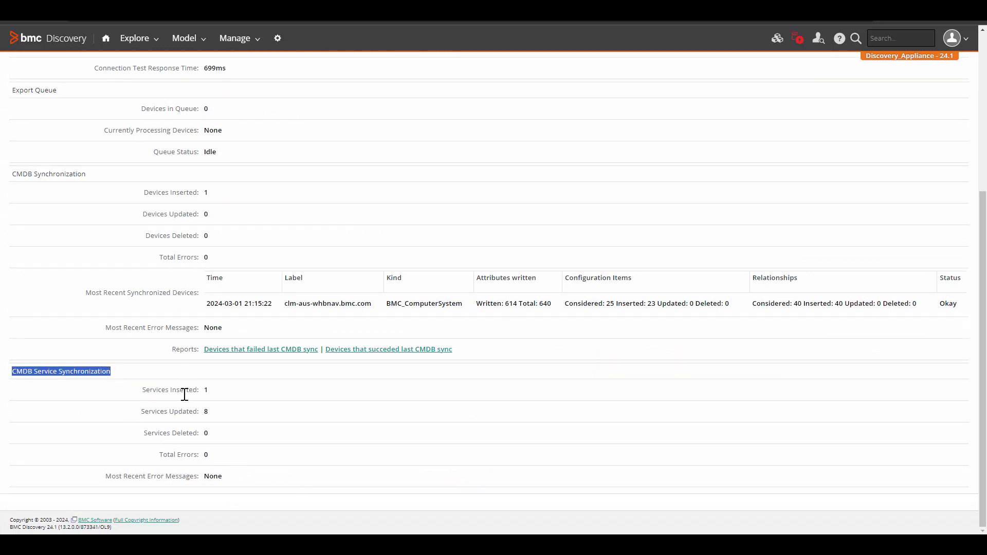
pyautogui.moveTo(143, 391); pyautogui.dragTo(207, 394)
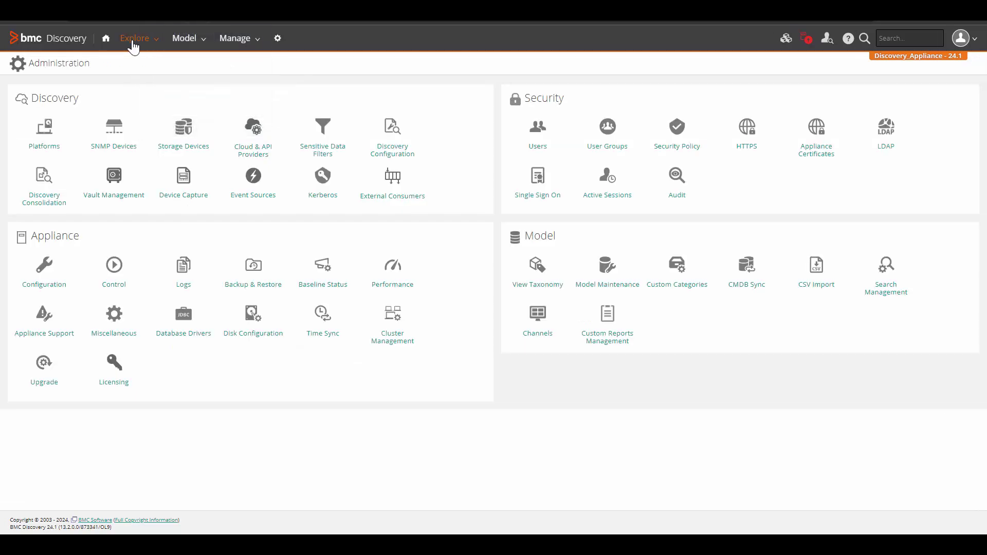
# From Explore > Data, open the single business service and point out its name and CMDB source tag
pyautogui.click(134, 42)
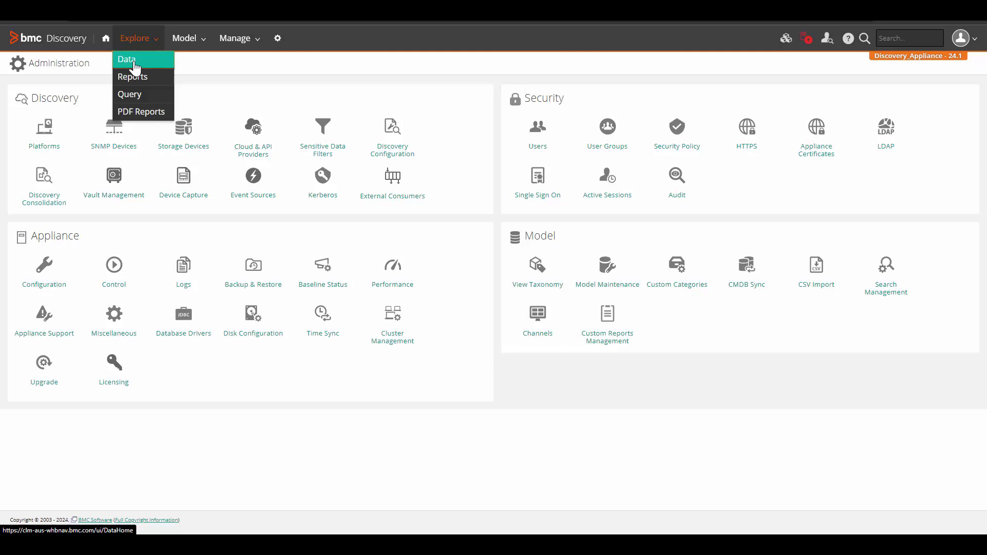
pyautogui.click(133, 61)
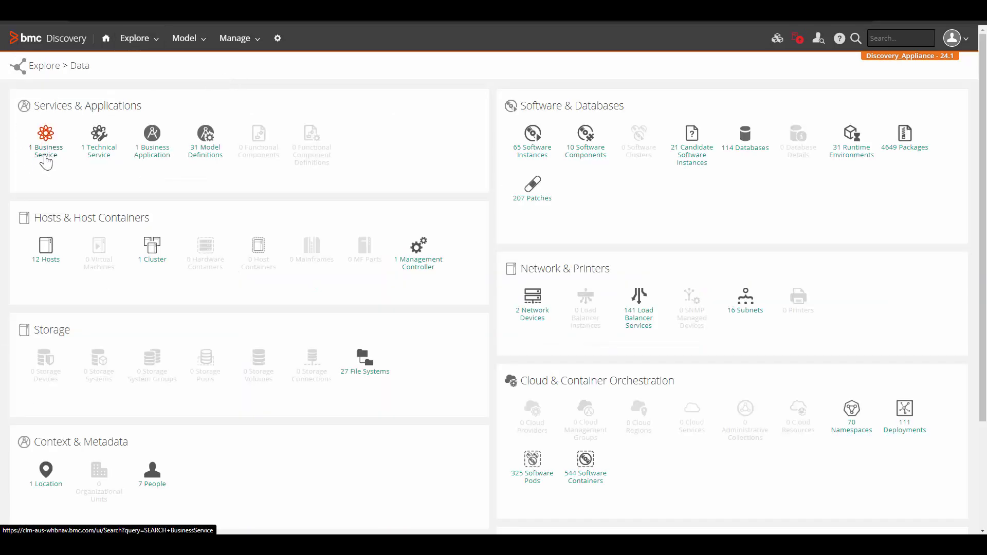
pyautogui.click(45, 160)
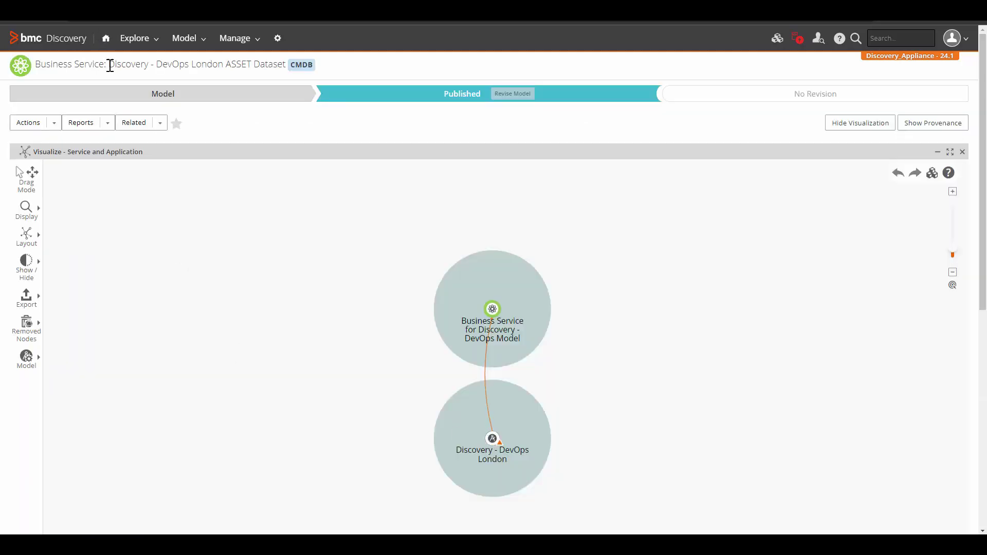
pyautogui.moveTo(109, 64); pyautogui.dragTo(282, 64)
pyautogui.click(344, 63)
pyautogui.doubleClick(298, 64)
pyautogui.click(351, 66)
pyautogui.doubleClick(301, 64)
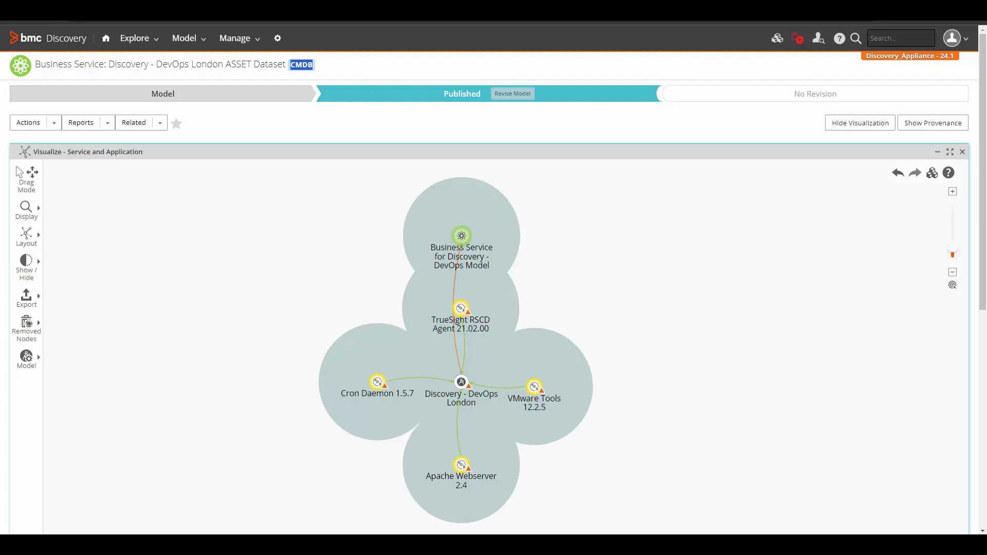
pyautogui.click(397, 354)
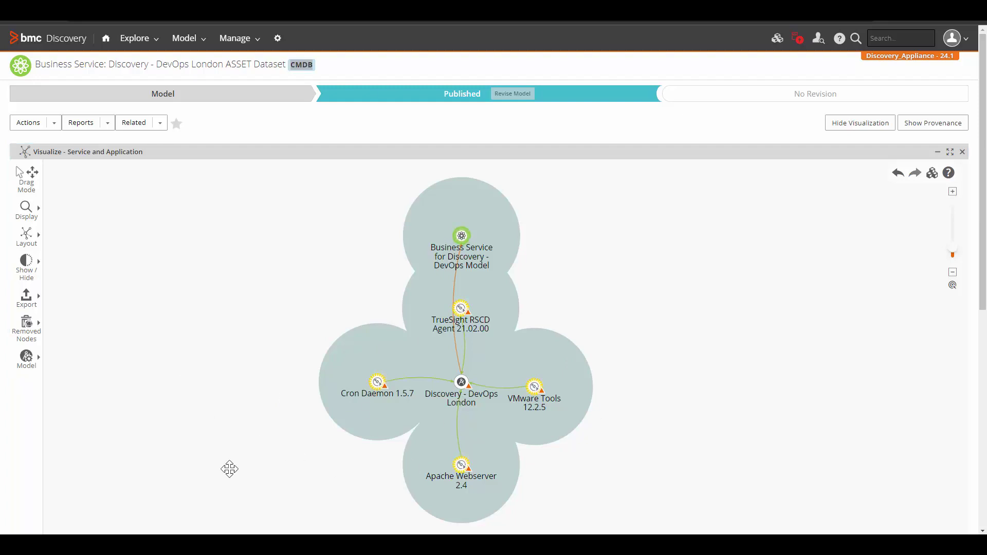
# Scroll down to the service details and highlight the Service Life Cycle value Requirements
pyautogui.scroll(-5, 390, 348)
pyautogui.scroll(-1, 394, 355)
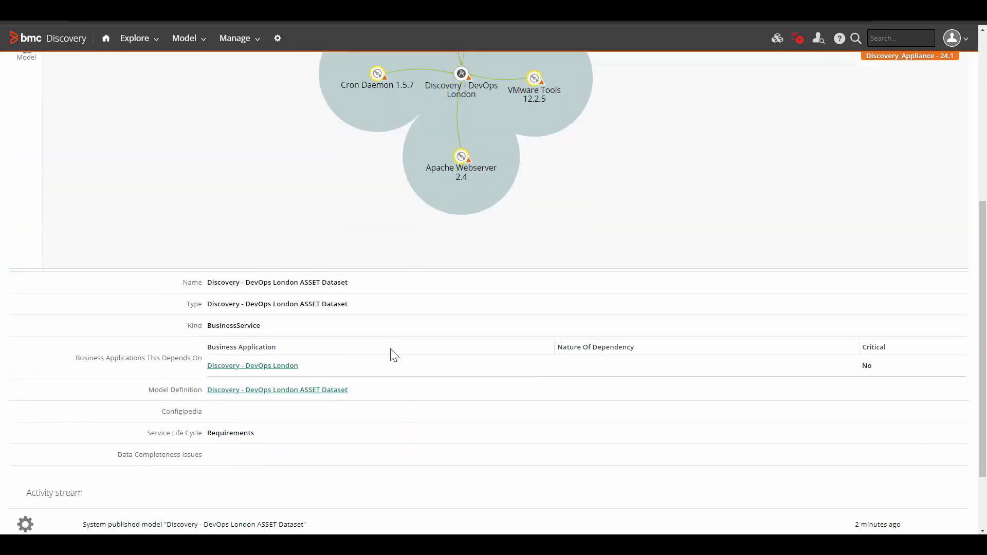
pyautogui.scroll(-1, 393, 355)
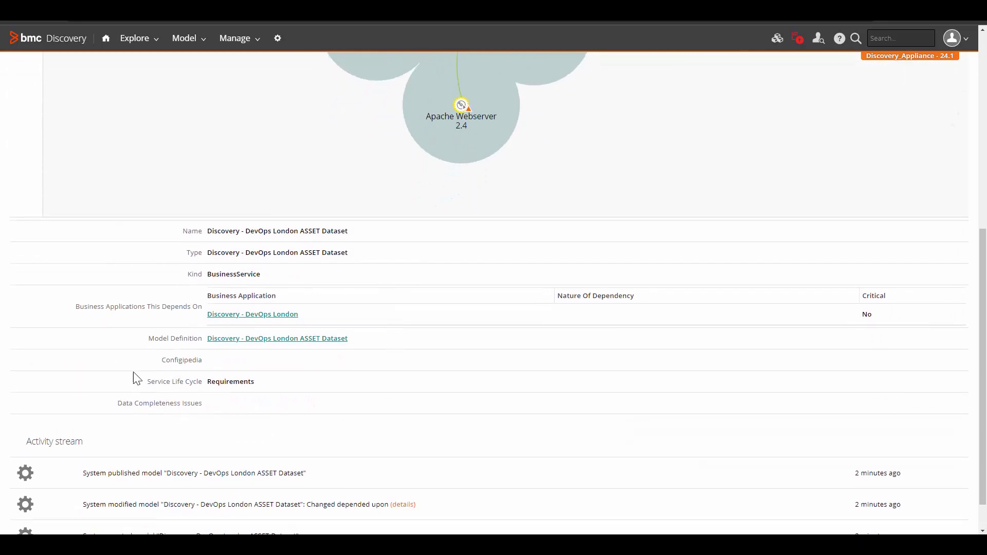
pyautogui.moveTo(134, 382); pyautogui.dragTo(281, 386)
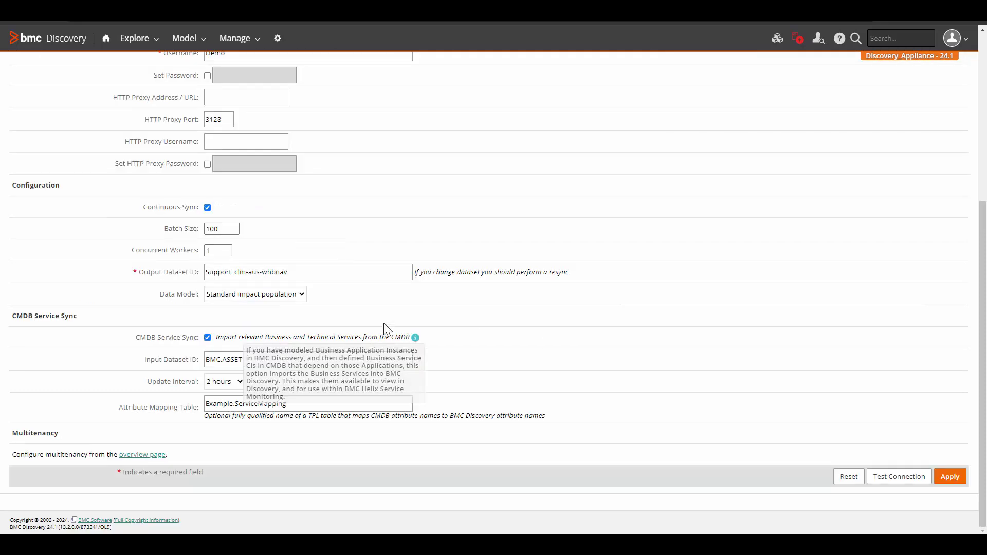
pyautogui.moveTo(415, 339)
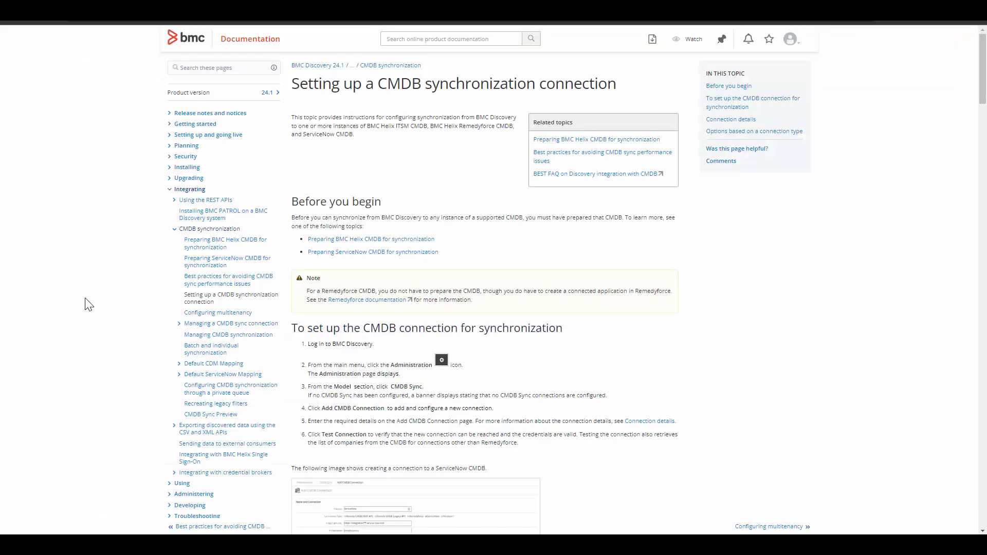
# Scroll the documentation page down to the CMDB Service Sync options for connection types
pyautogui.scroll(-5, 88, 304)
pyautogui.scroll(-15, 88, 305)
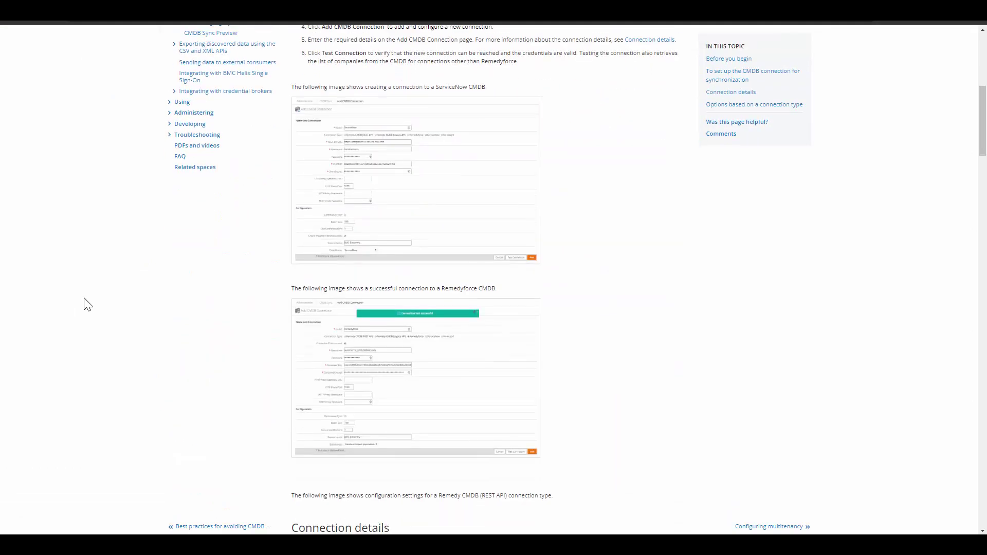
pyautogui.scroll(-1, 85, 305)
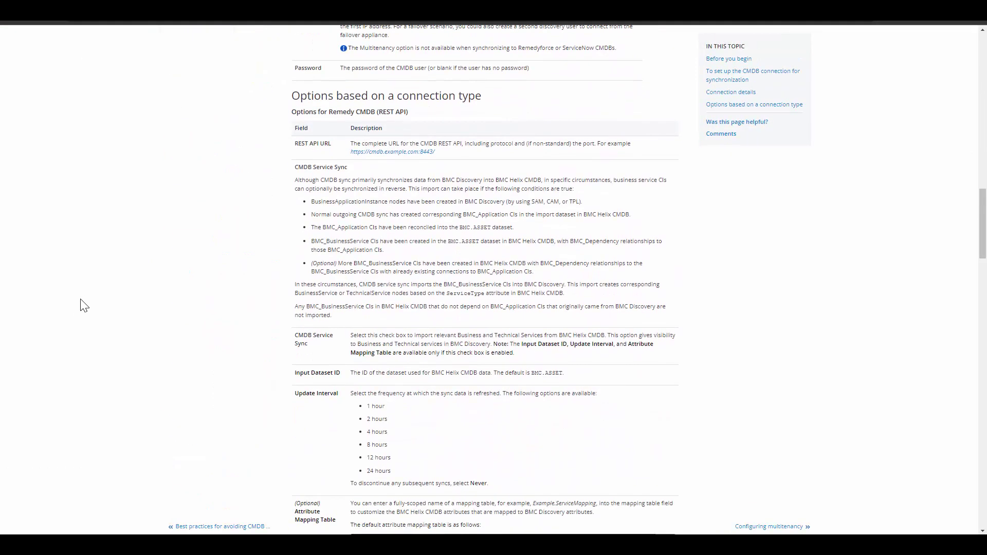
pyautogui.scroll(-3, 70, 305)
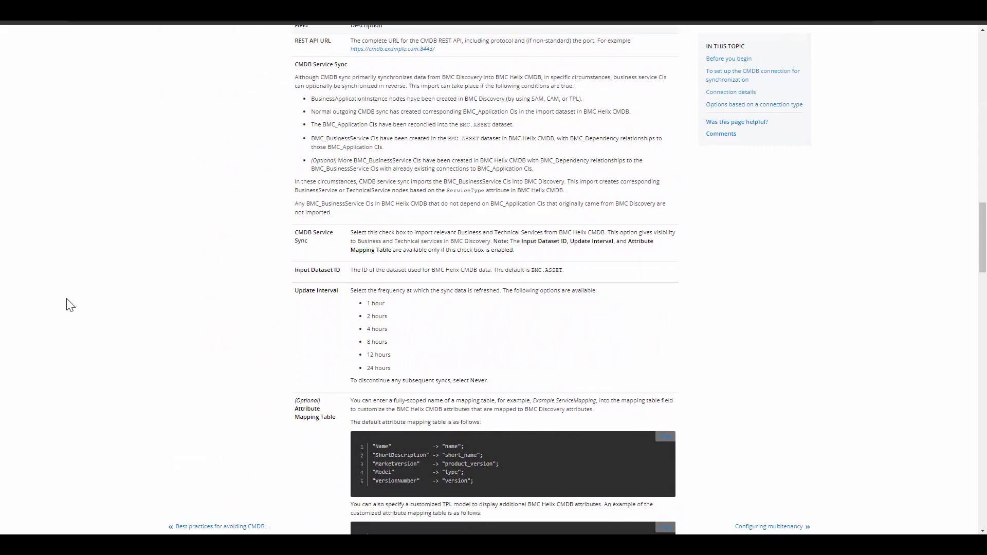